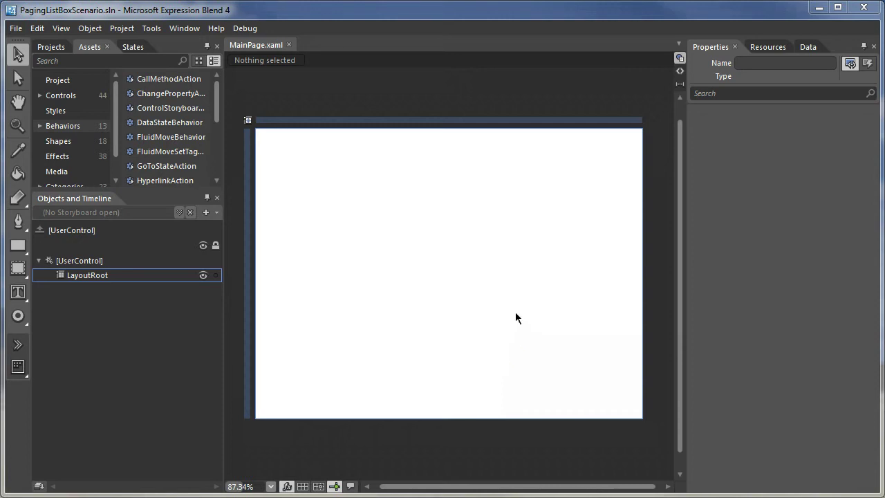
Step: Create a new sample data source in the Data panel
left_click(807, 46)
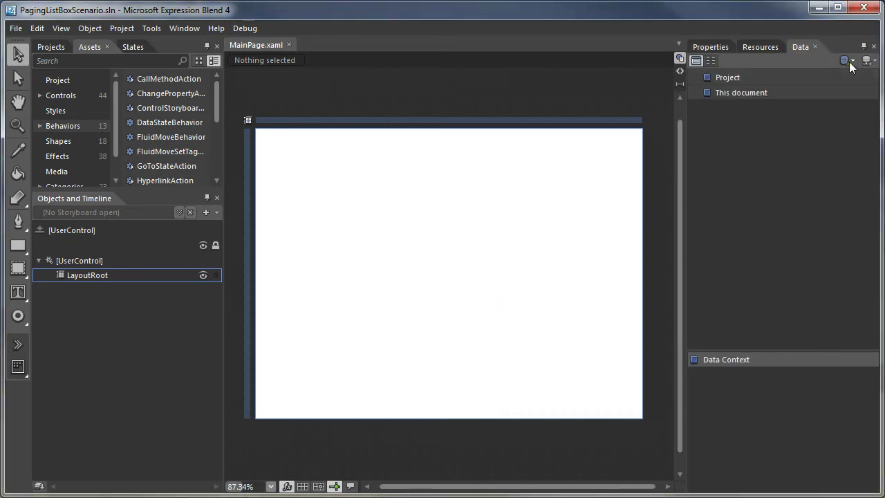
left_click(849, 62)
left_click(832, 74)
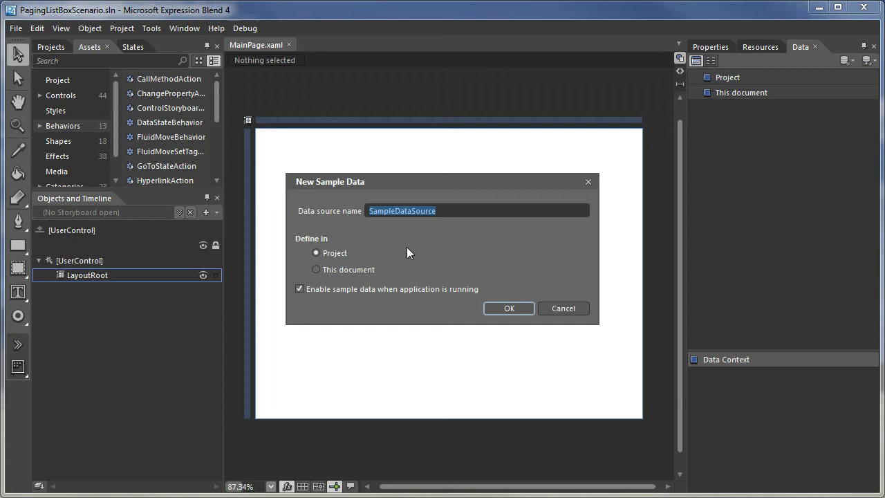
left_click(501, 305)
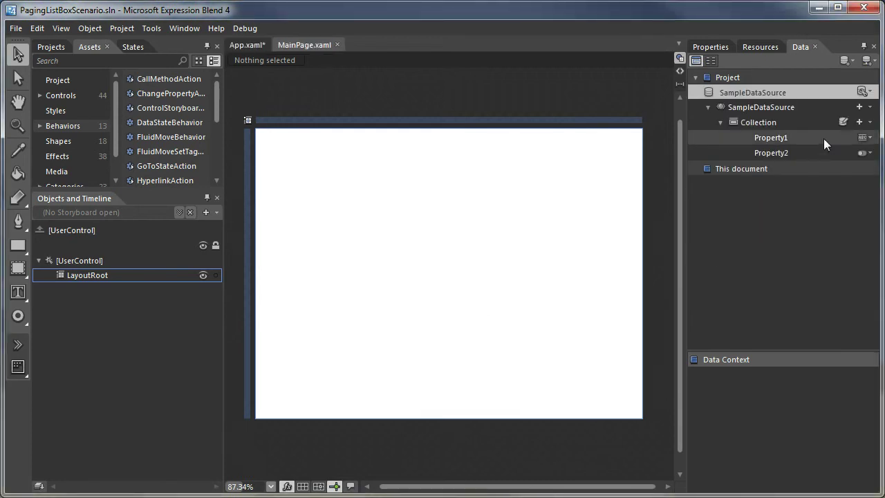
Step: Set the collection to 50 records and give Property1 a max word count of 1
left_click(844, 121)
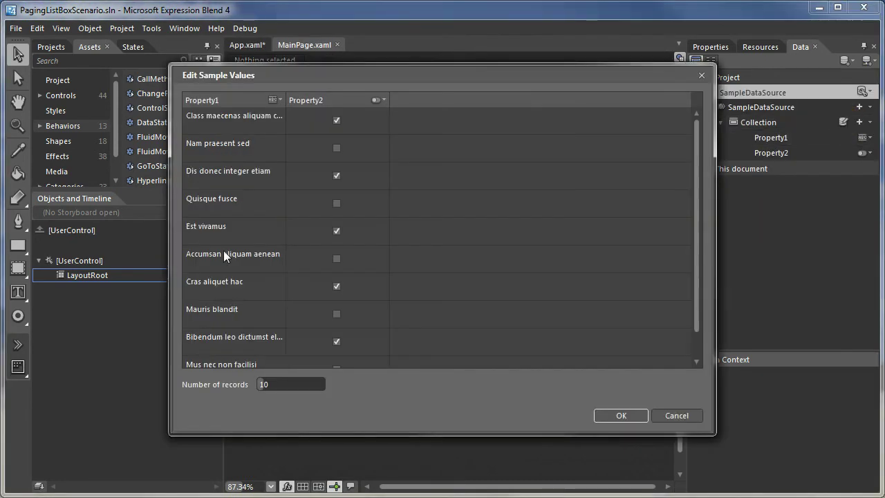
left_click(300, 385)
type("50")
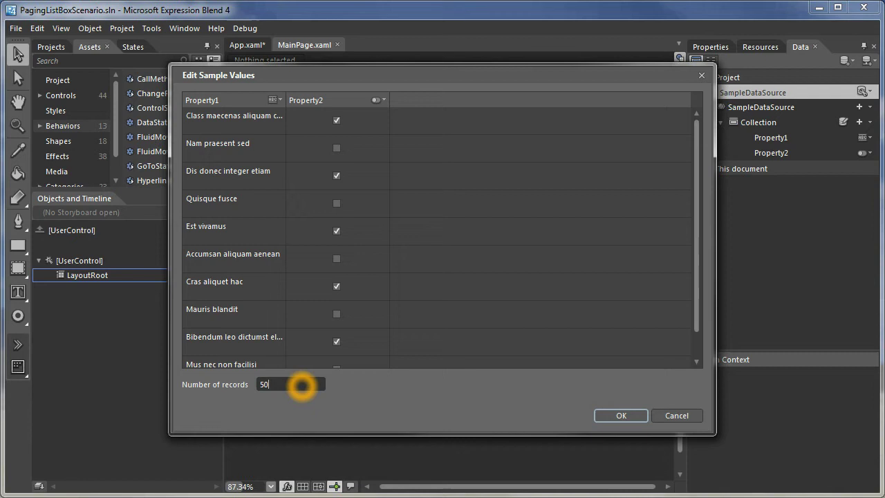
left_click(276, 102)
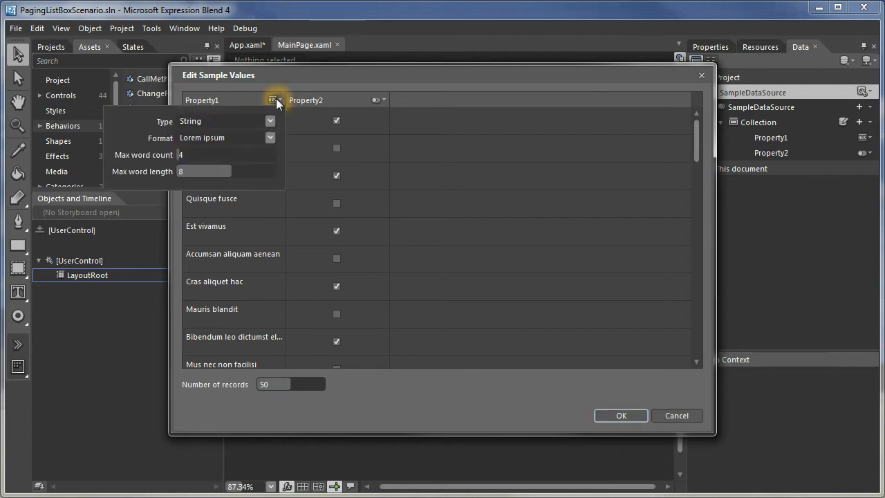
type("1")
left_click(241, 136)
left_click(241, 136)
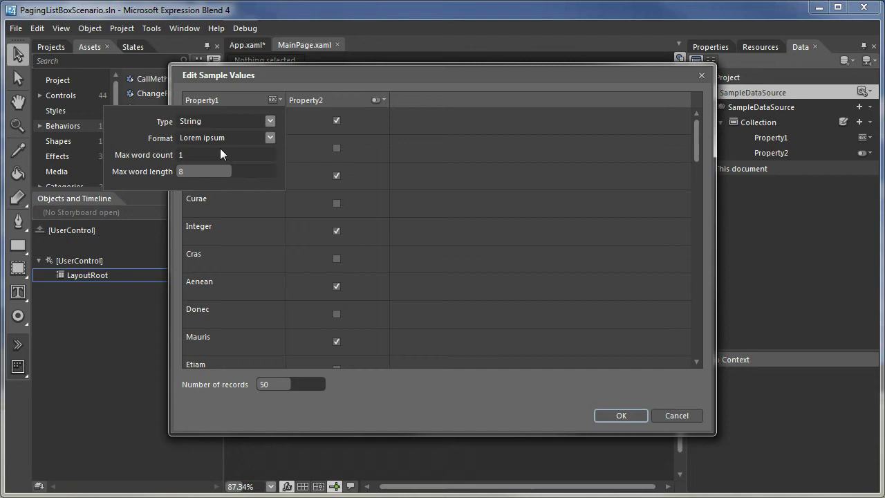
left_click(237, 136)
left_click(236, 135)
left_click(268, 72)
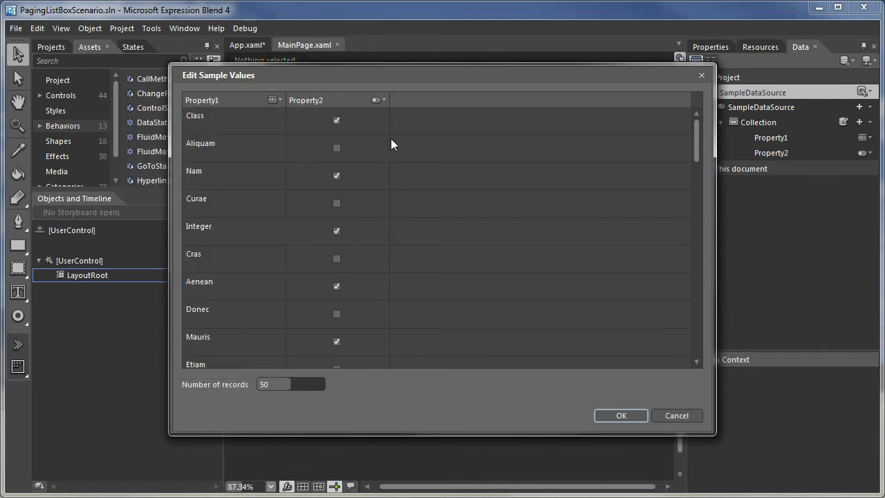
left_click(619, 416)
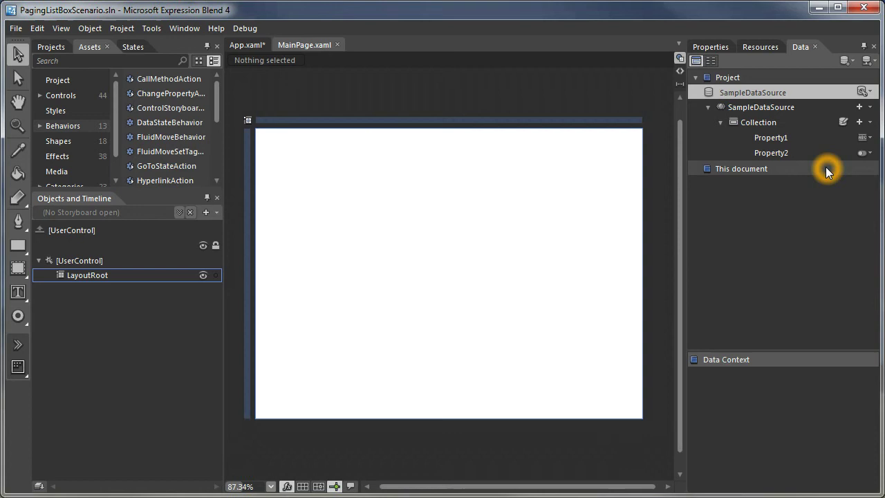
Step: Add a collection property named Index with the Number type
left_click(859, 122)
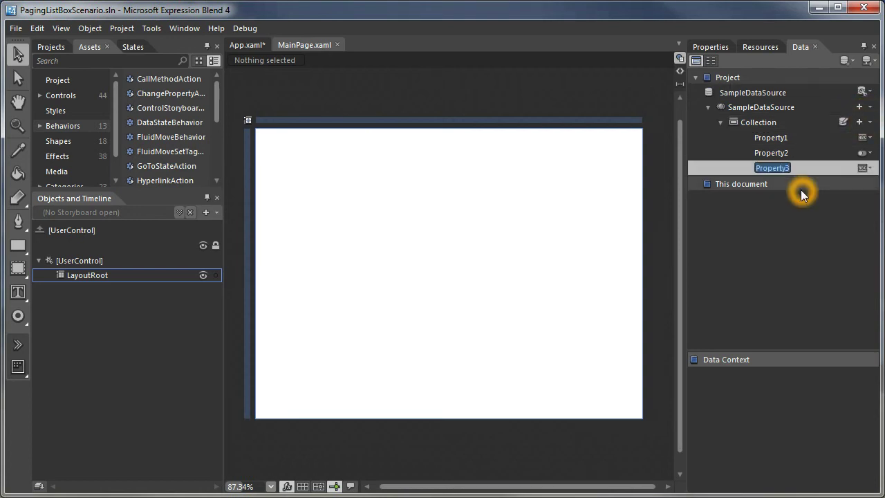
type("Index")
key("Return")
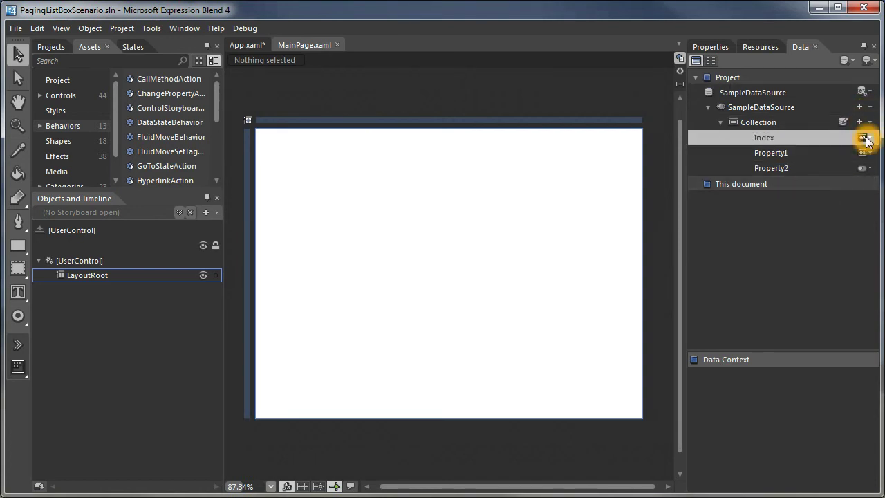
left_click(864, 138)
left_click(836, 159)
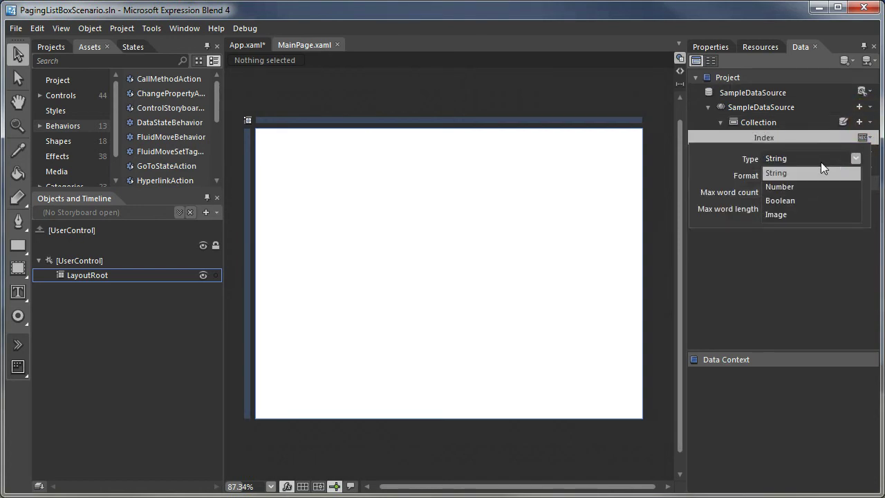
left_click(792, 188)
left_click(765, 276)
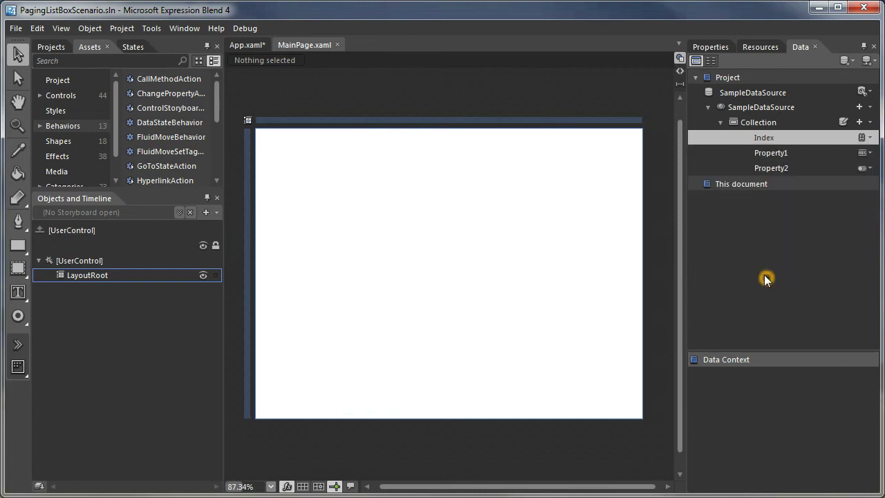
Step: Check the Index values in the collection's sample values and accept them
left_click(843, 123)
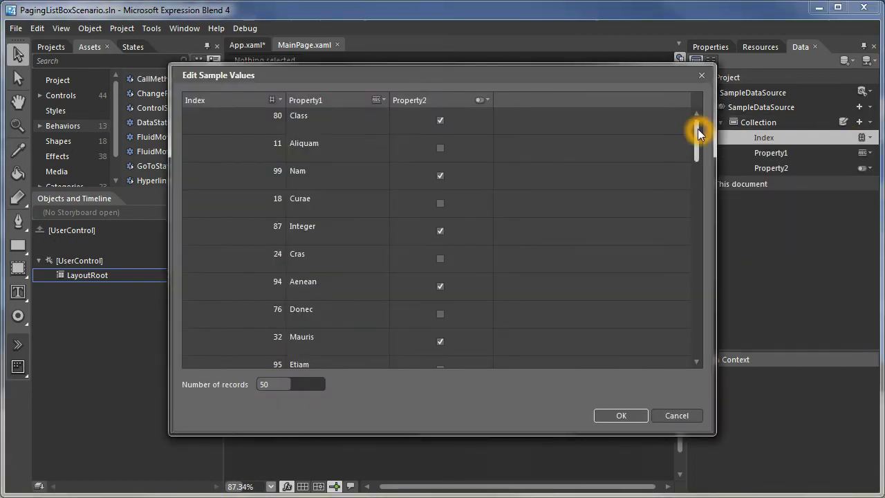
left_click_drag(698, 128, 682, 107)
left_click(622, 416)
left_click(737, 215)
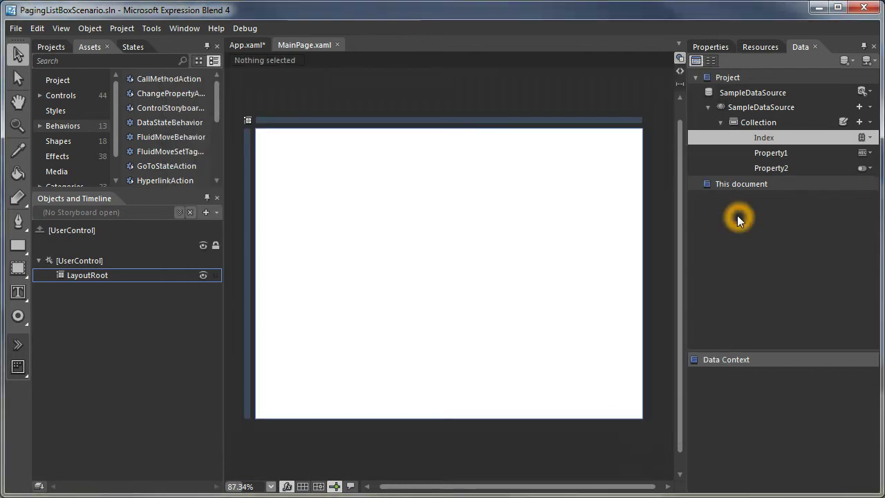
Step: Drag Index and Property1 onto MainPage to create a ListBox, then move it up and left
left_click(777, 152, "ctrl")
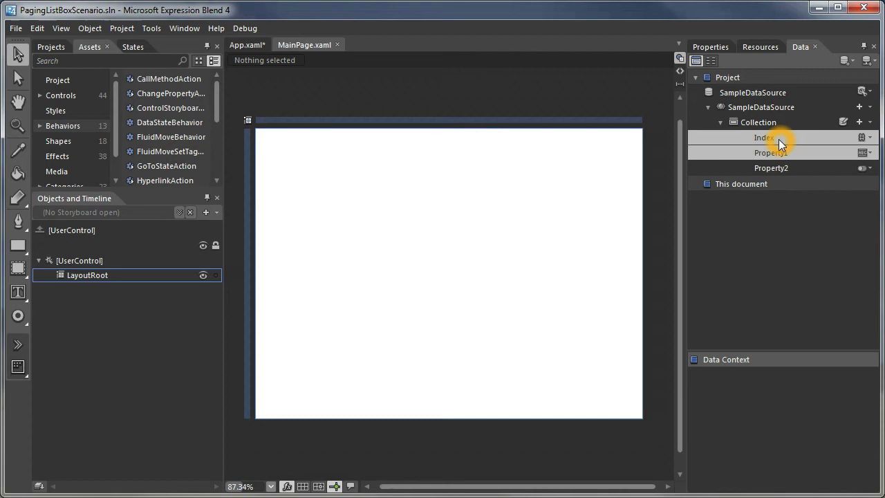
left_click_drag(781, 138, 342, 205)
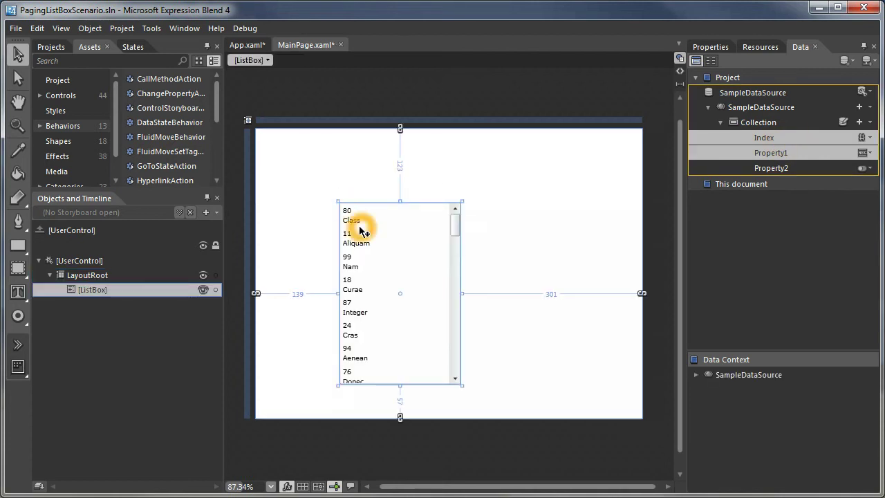
left_click_drag(409, 250, 376, 221)
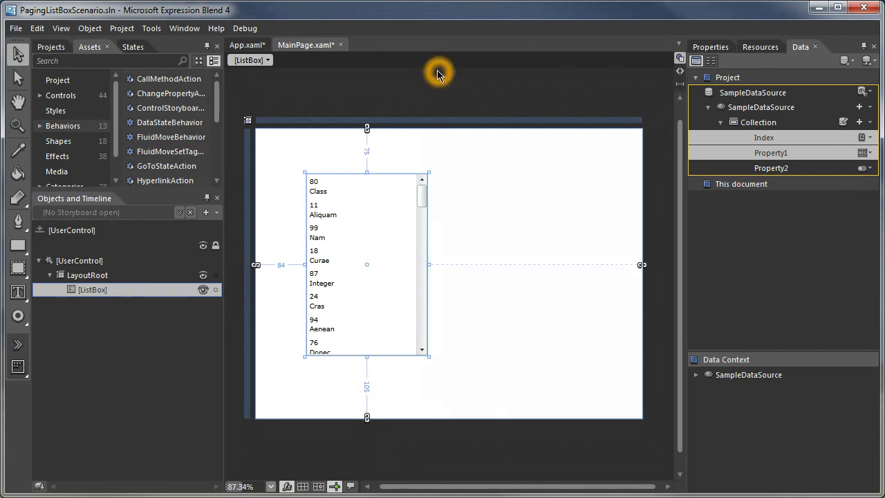
Step: Create an empty items-panel template WrapItemsPanelTemplate1 for the ListBox and select its StackPanel
right_click(325, 184)
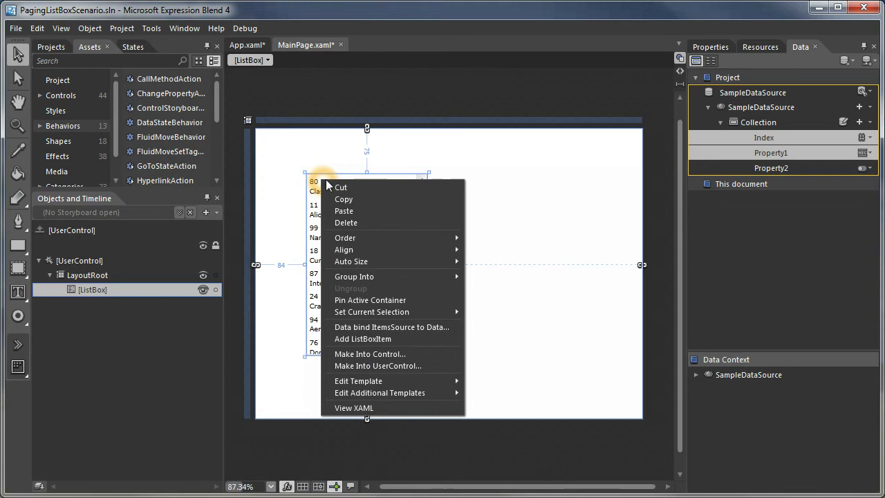
mouse_move(374, 393)
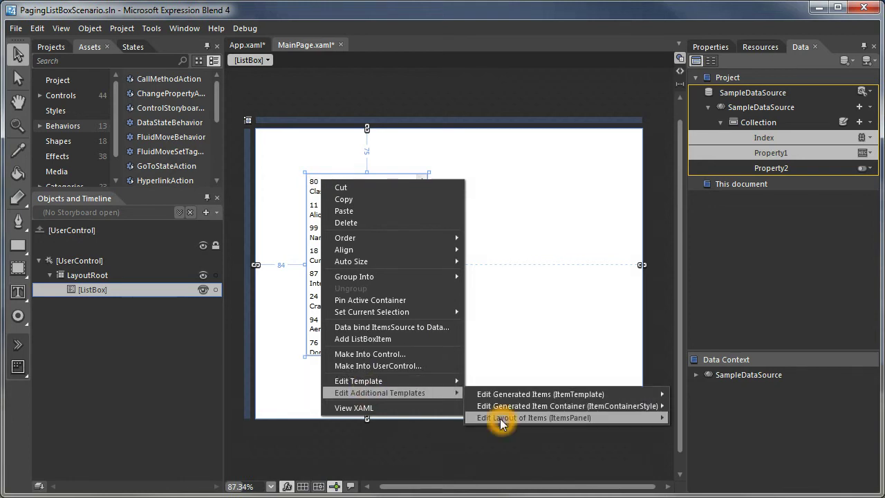
mouse_move(500, 418)
left_click(705, 442)
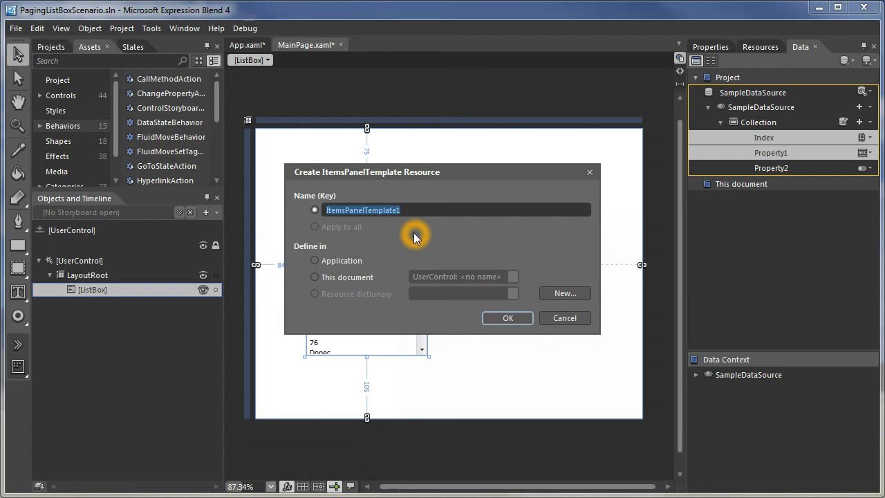
key("Home")
type("Wrap")
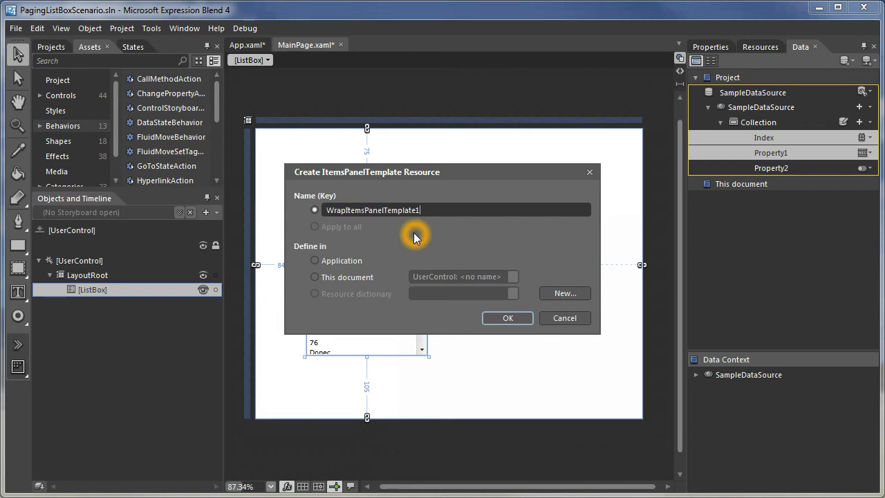
left_click(512, 317)
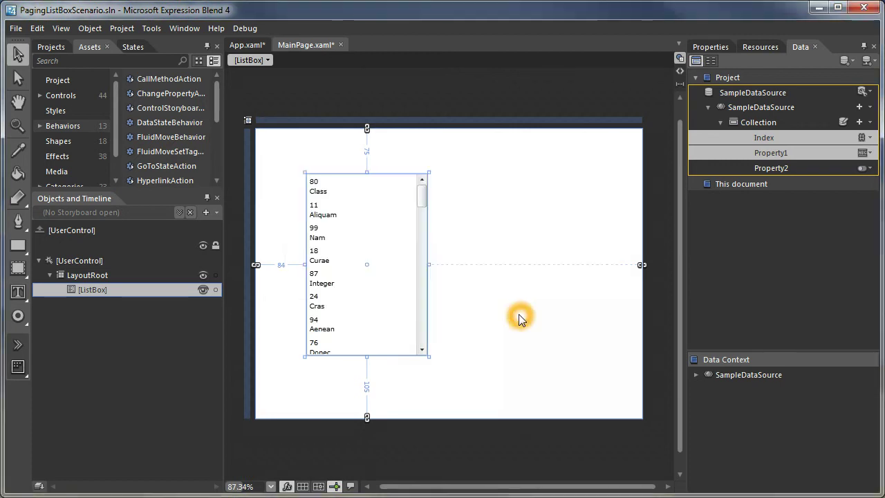
left_click(97, 275)
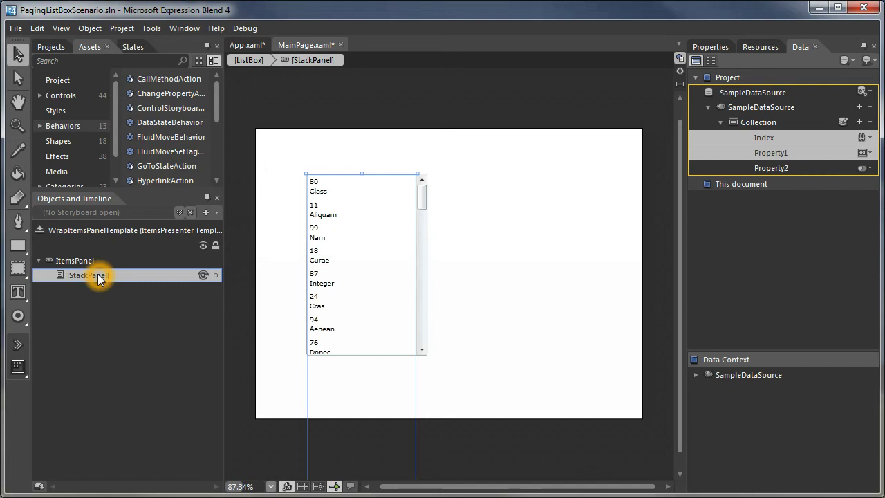
Step: Replace the items panel's StackPanel with a WrapPanel and return to the ListBox
key("Delete")
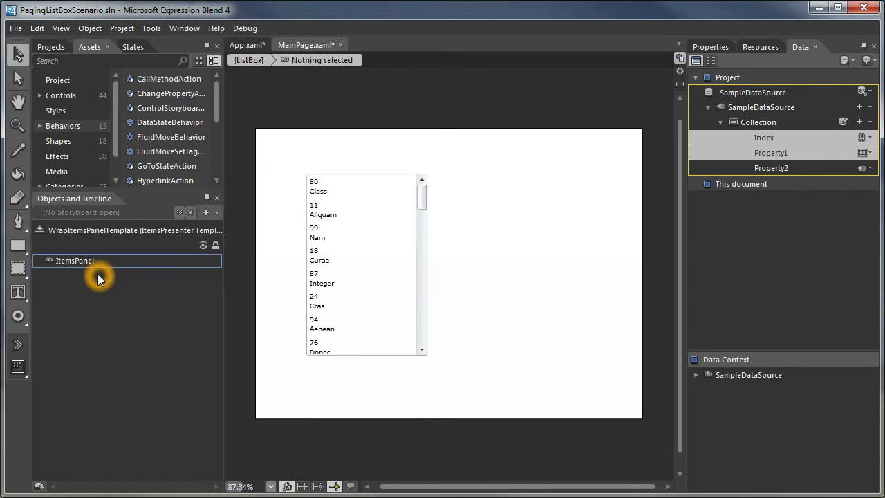
left_click(80, 60)
type("wra")
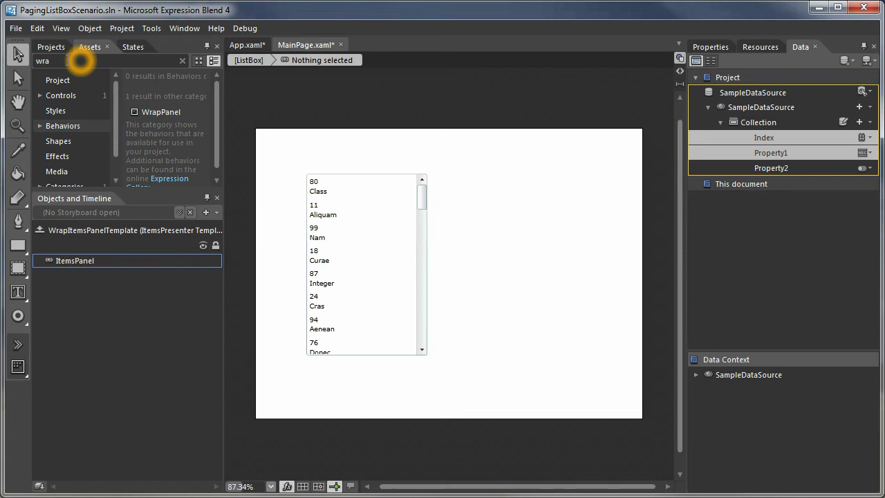
left_click(142, 112)
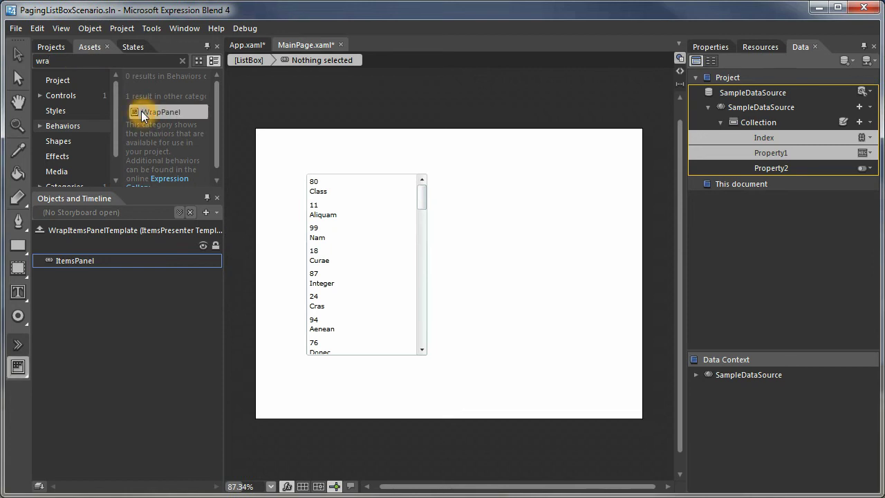
double_click(141, 112)
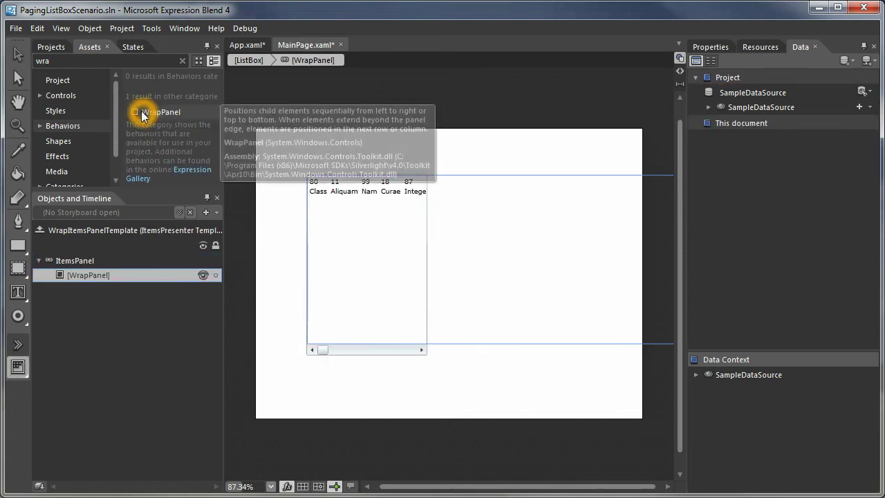
left_click(359, 223)
left_click(247, 61)
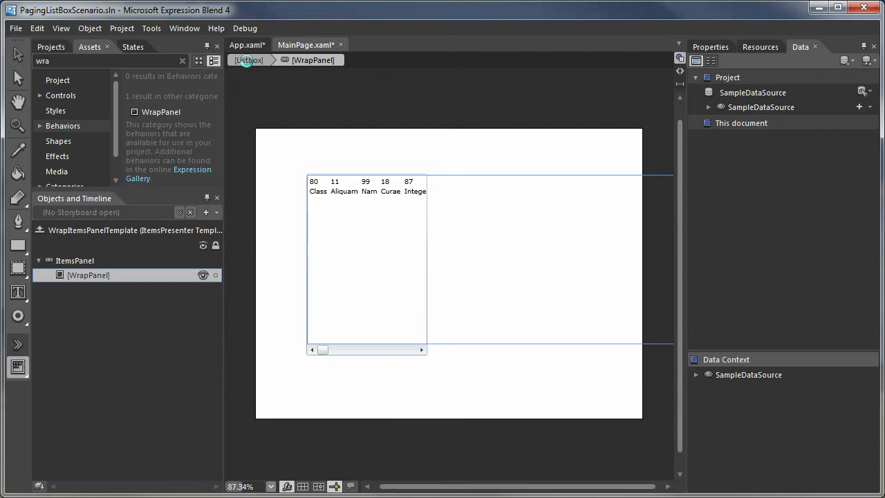
right_click(443, 238)
mouse_move(537, 438)
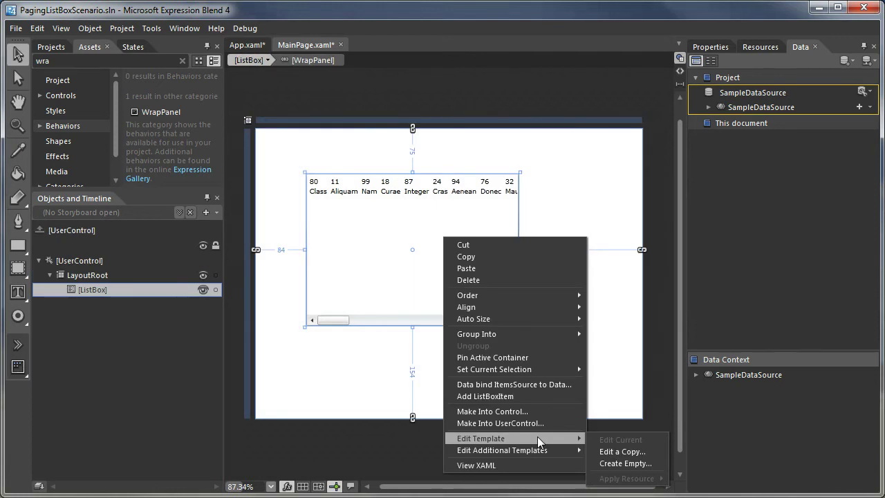
Step: Edit a copy of the ListBox template as a style named PagingListBoxStyle
left_click(621, 451)
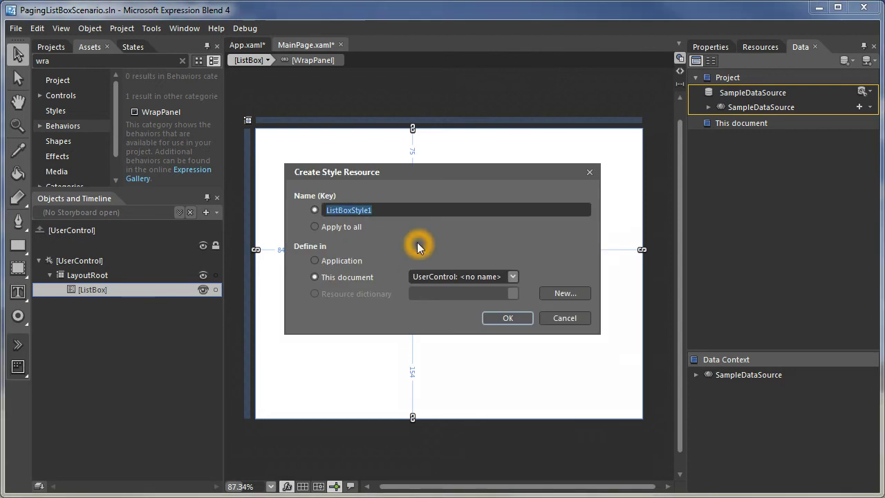
key("Home")
type("Paging")
key("End")
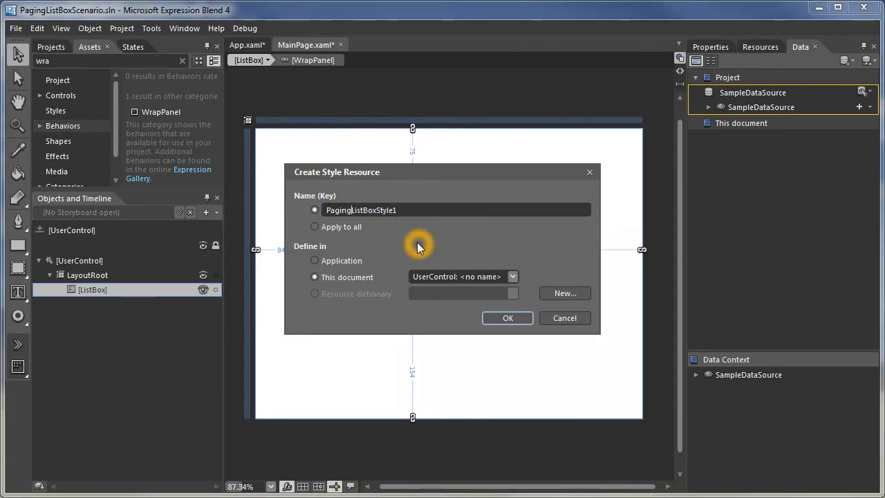
key("BackSpace")
left_click(505, 320)
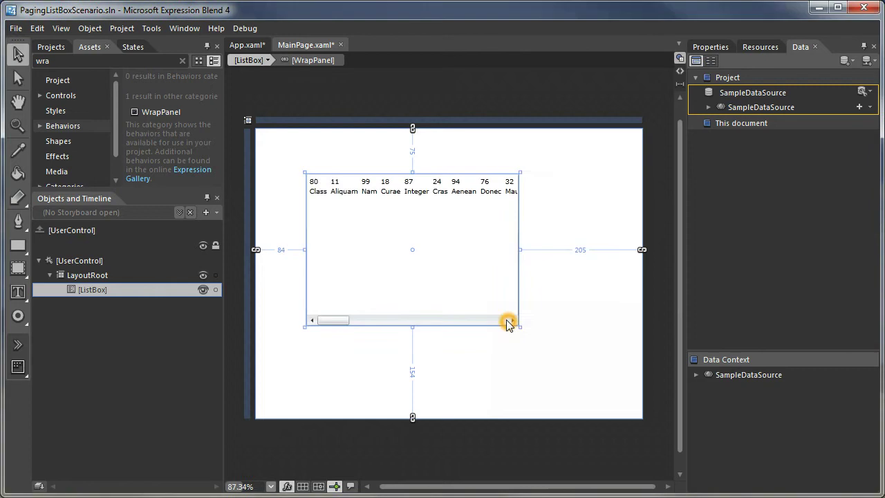
Step: Edit a copy of the ScrollViewer template as a style named PagingScrollViewerStyle
right_click(329, 187)
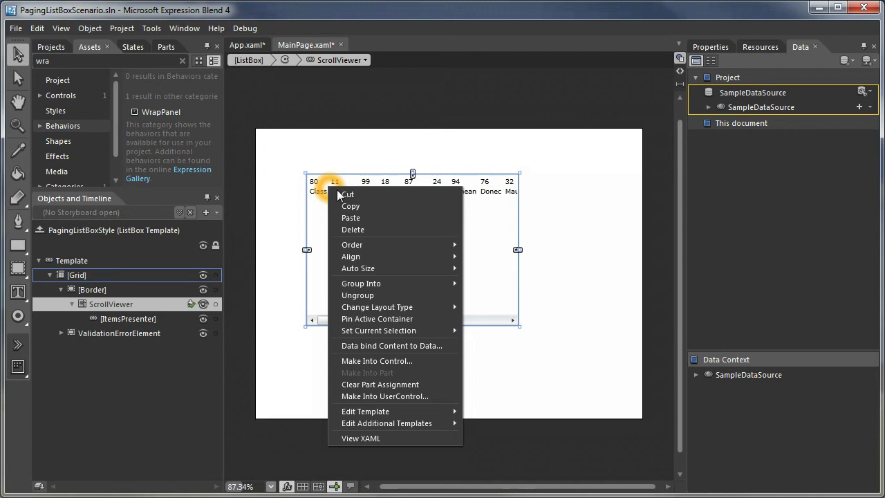
mouse_move(388, 420)
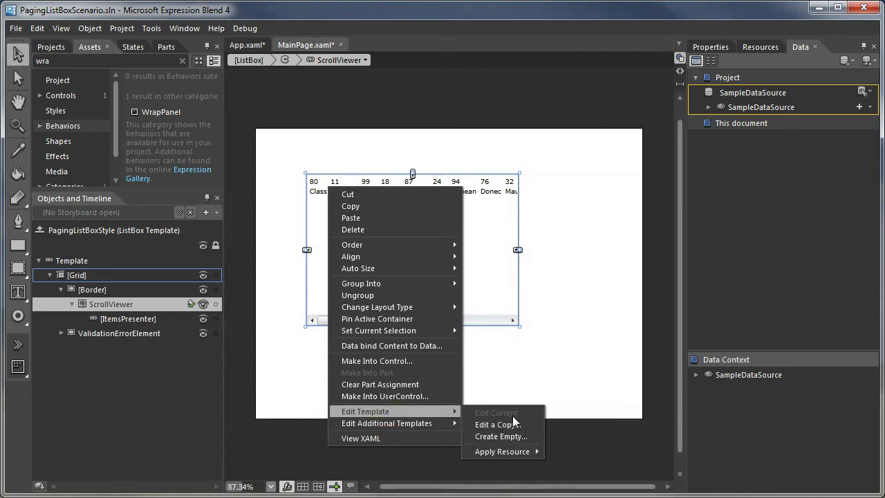
left_click(510, 426)
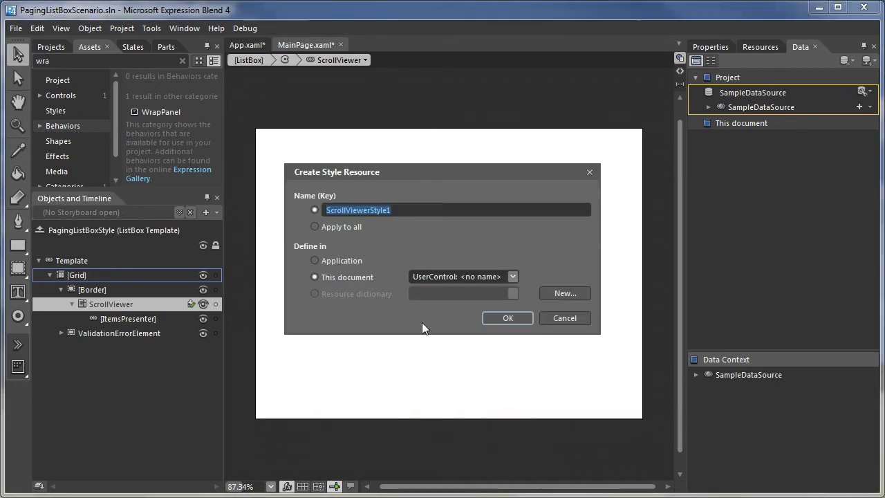
key("Home")
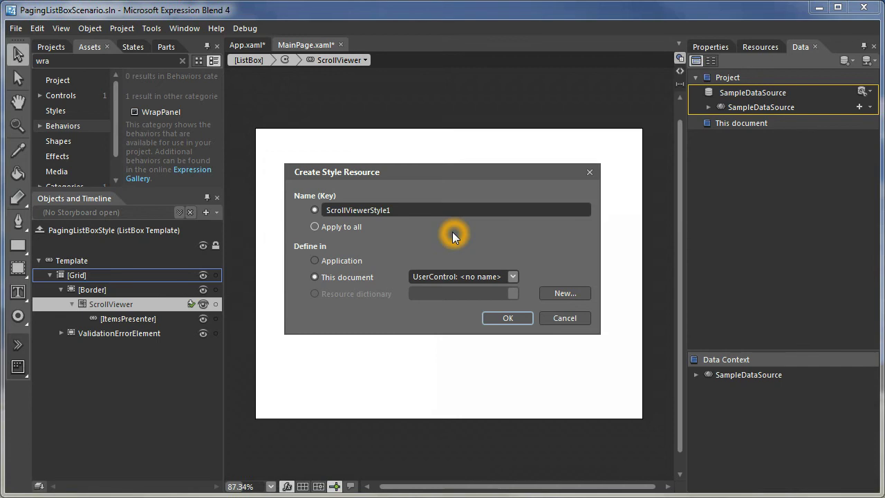
type("Paging")
key("End")
key("BackSpace")
left_click(507, 318)
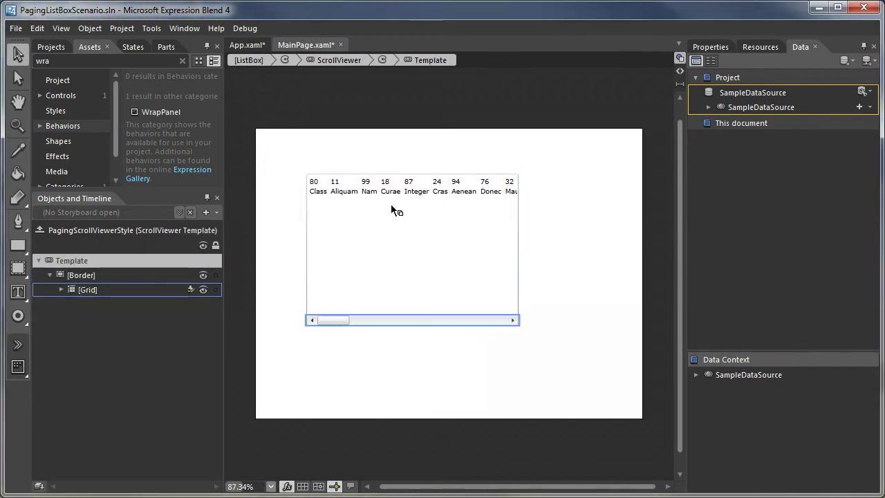
Step: Expand the template Grid, inspect the ScrollContentPresenter, and show the Grid's properties
left_click(60, 290)
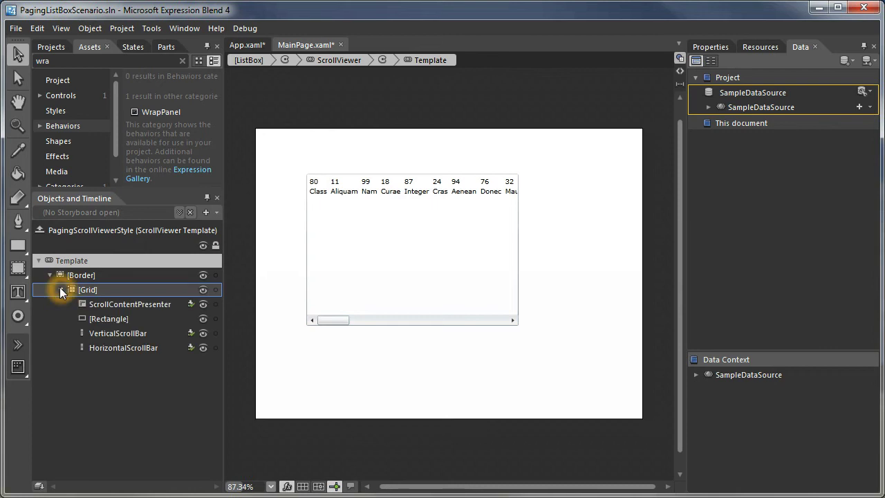
left_click(101, 293)
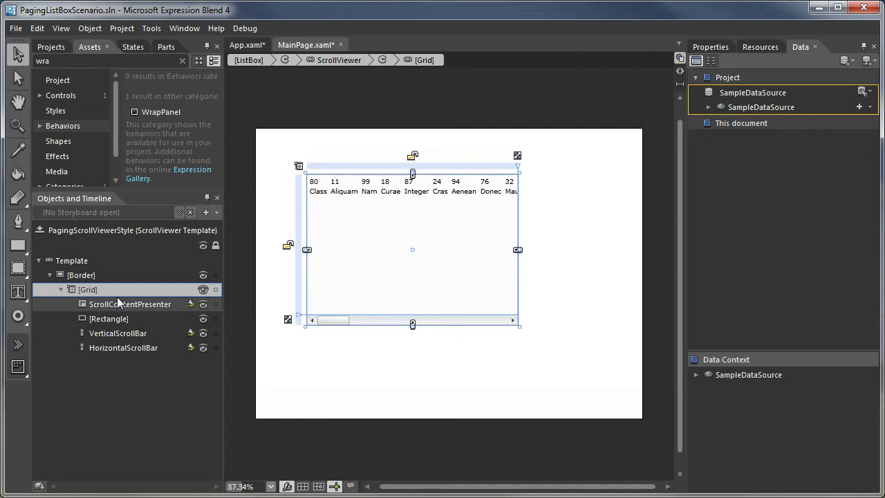
left_click(587, 313)
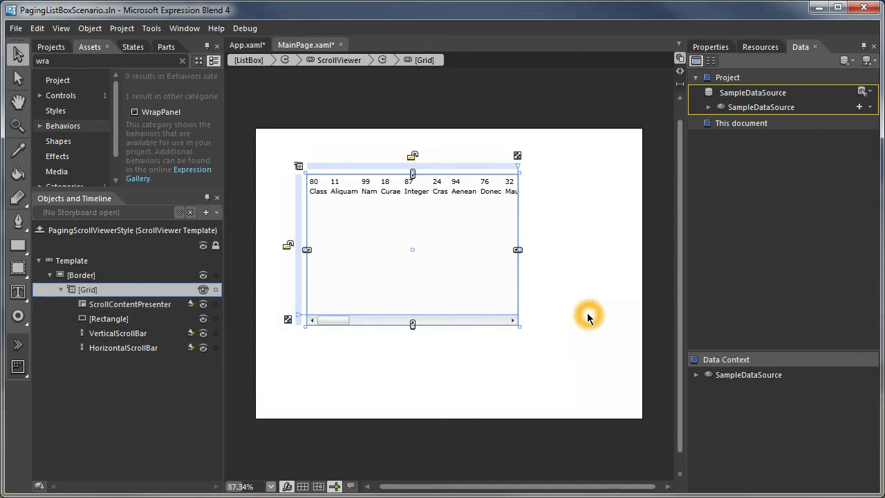
left_click(127, 310)
left_click(130, 309)
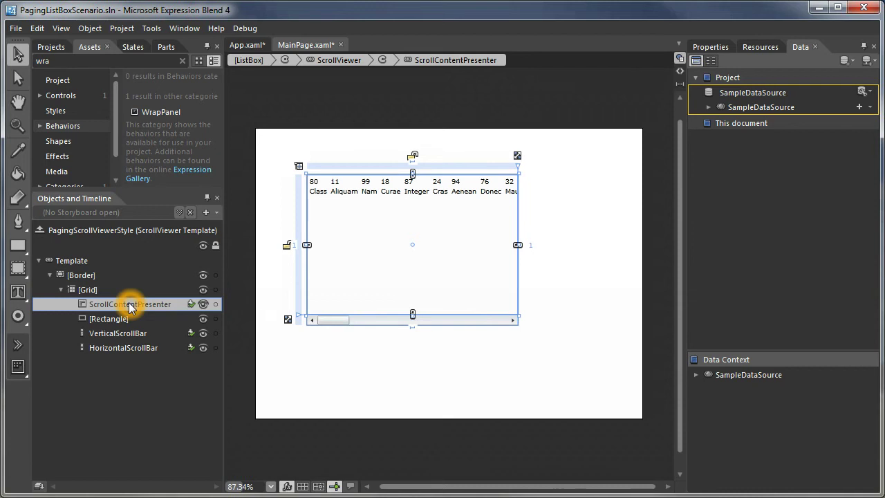
left_click(413, 253)
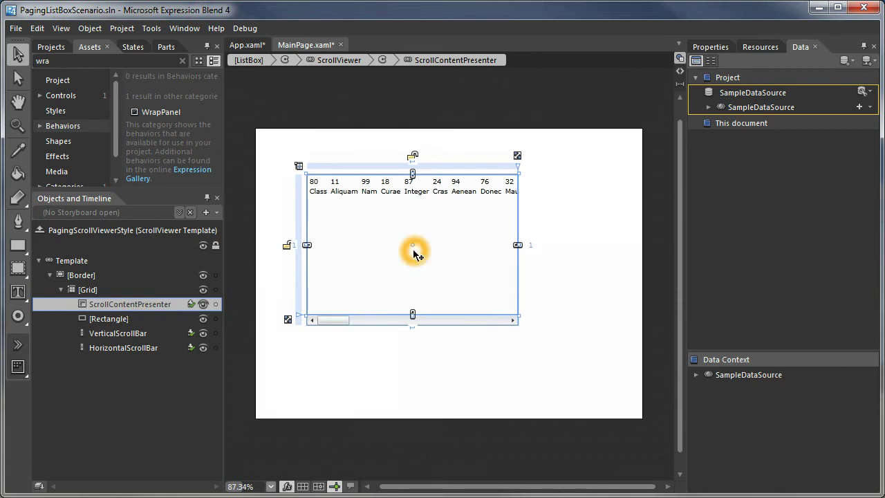
left_click(100, 291)
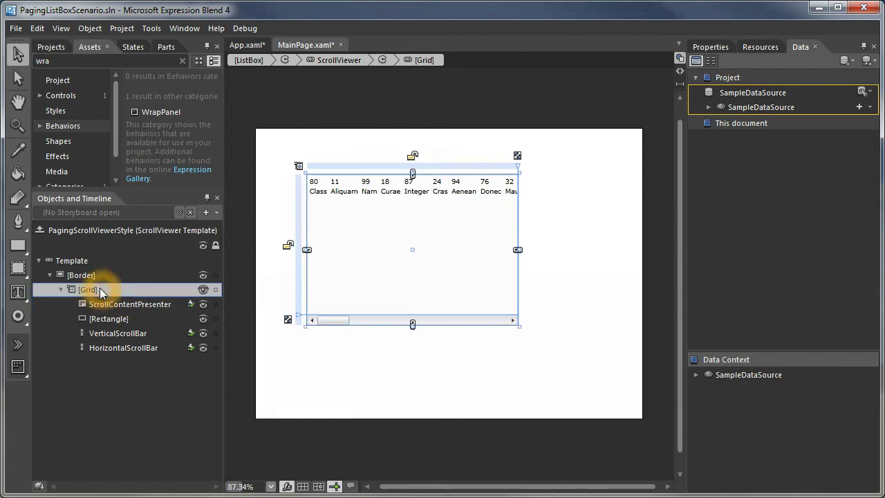
left_click(711, 49)
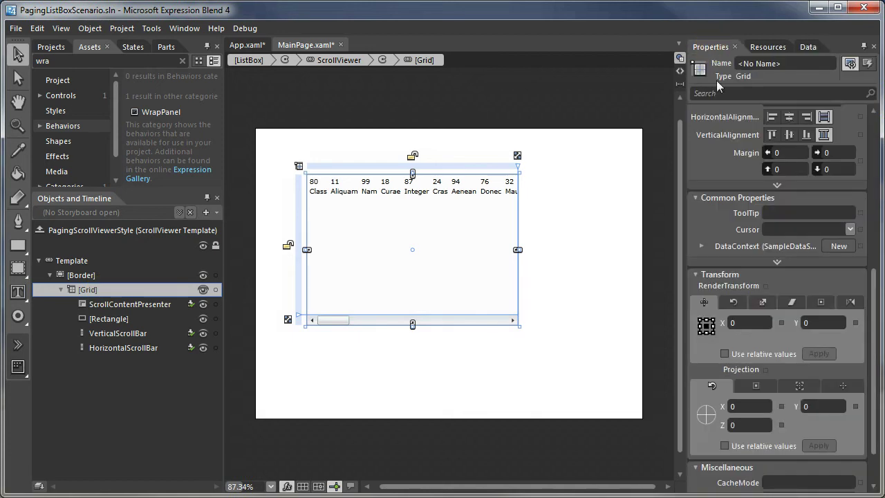
Step: Give the Grid three columns, with the first and last columns sized Auto
mouse_move(873, 280)
left_mouse_down()
mouse_move(874, 141)
mouse_move(879, 194)
left_mouse_up()
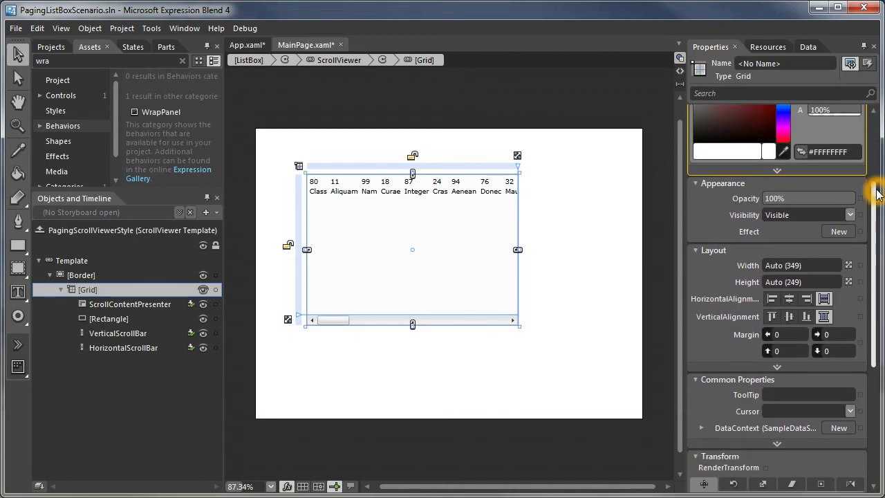
left_click(789, 367)
mouse_move(864, 325)
left_mouse_down()
mouse_move(874, 302)
mouse_move(874, 328)
left_mouse_up()
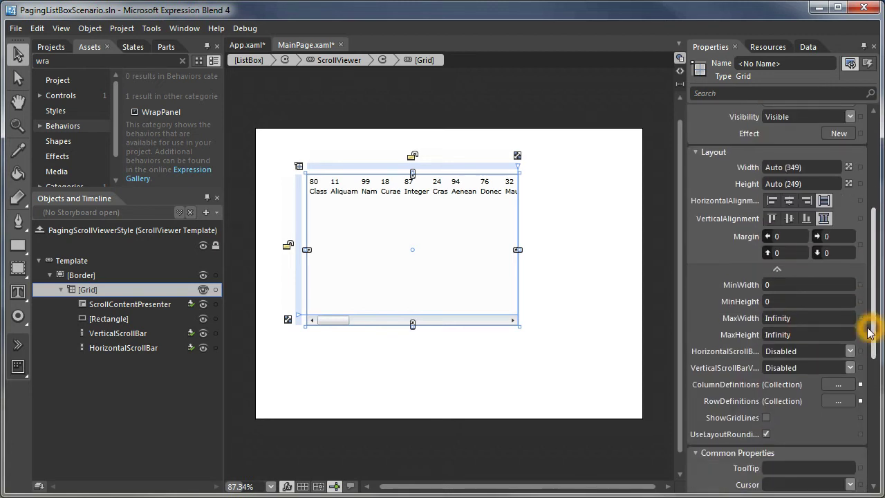
left_click(845, 386)
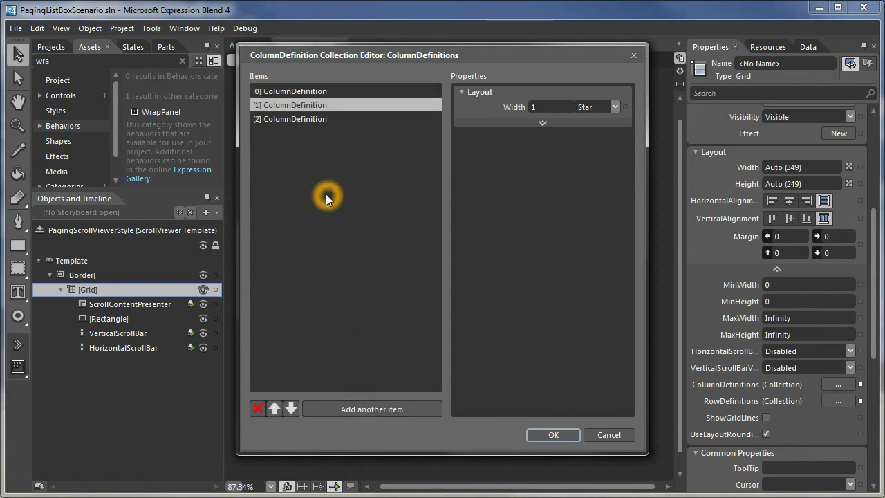
left_click(312, 91)
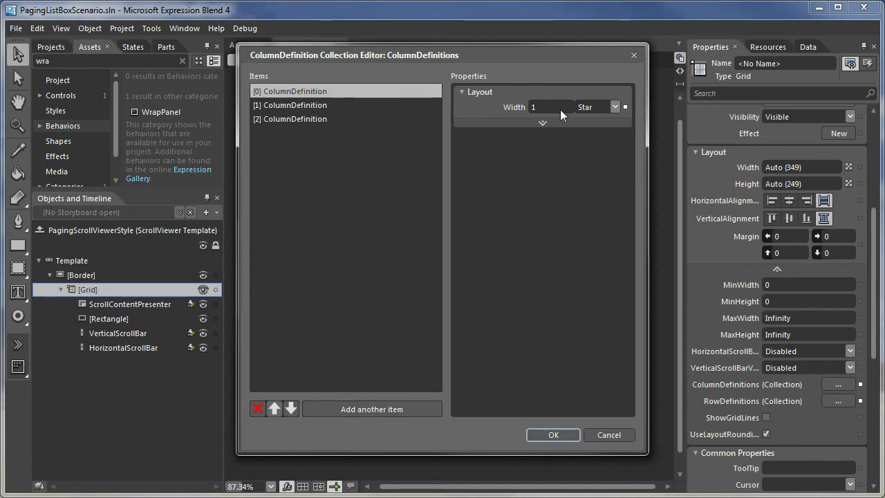
left_click(615, 107)
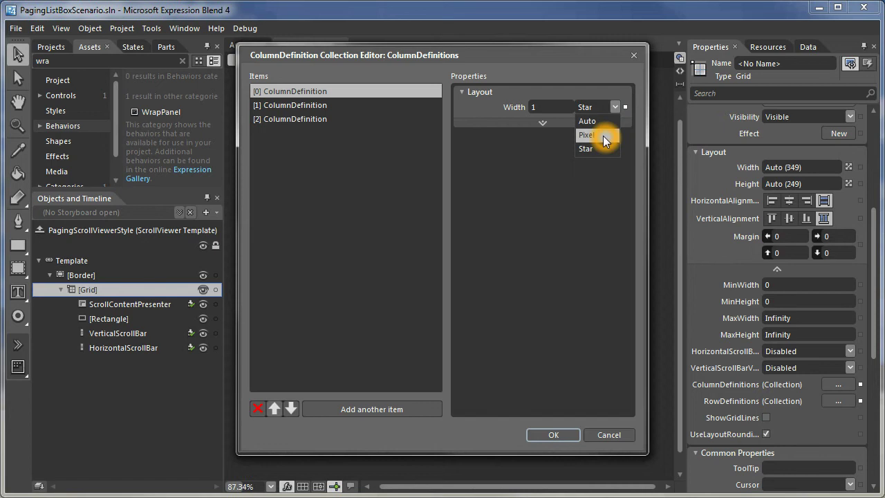
left_click(603, 124)
left_click(307, 106)
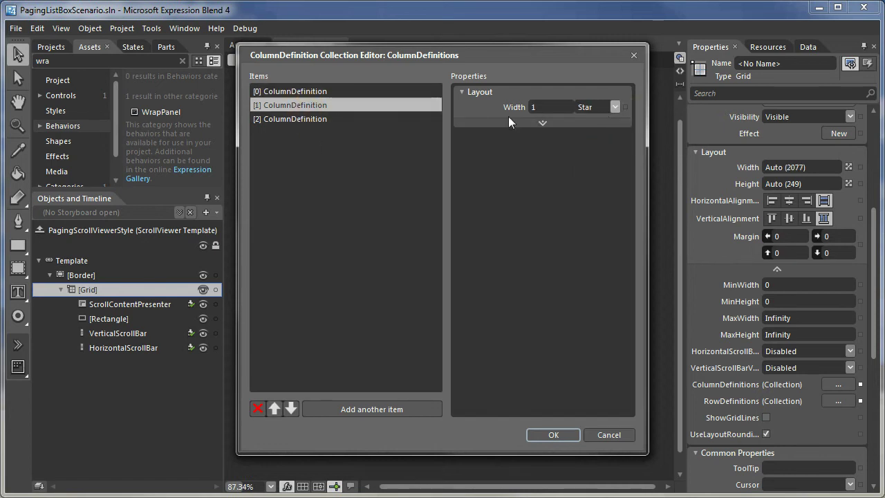
left_click(302, 120)
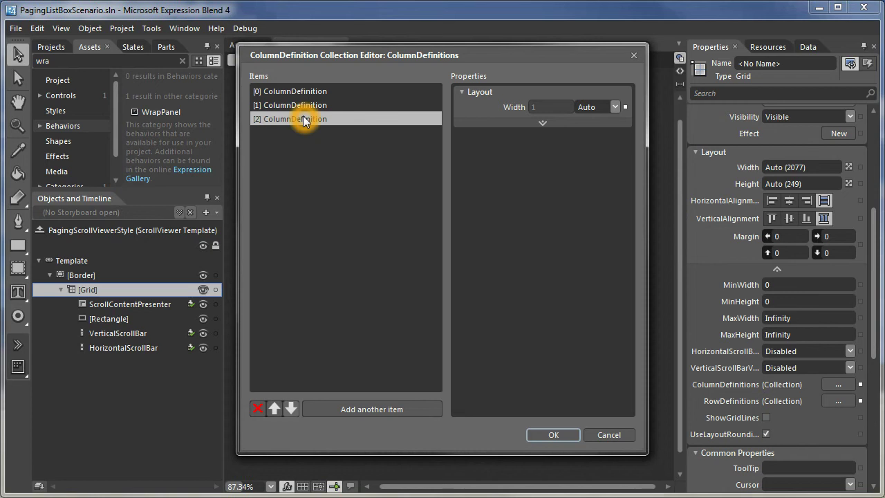
left_click(548, 437)
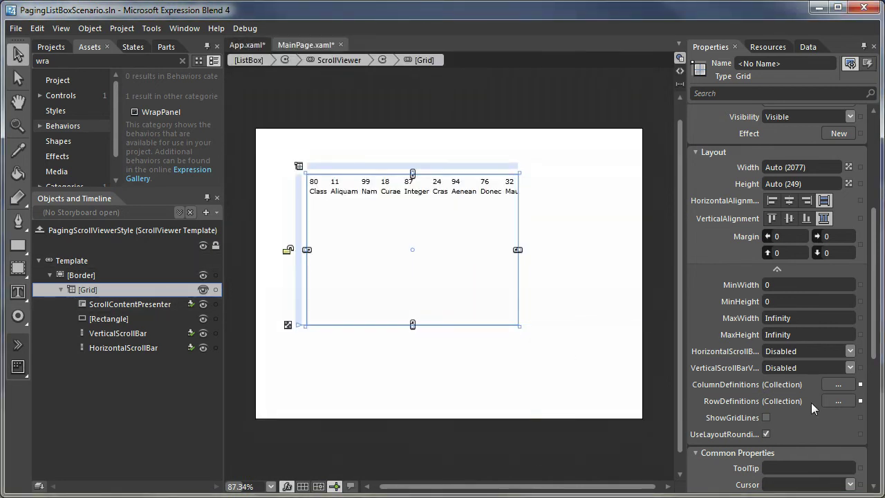
Step: Add a third row definition and size the top row Auto
left_click(839, 401)
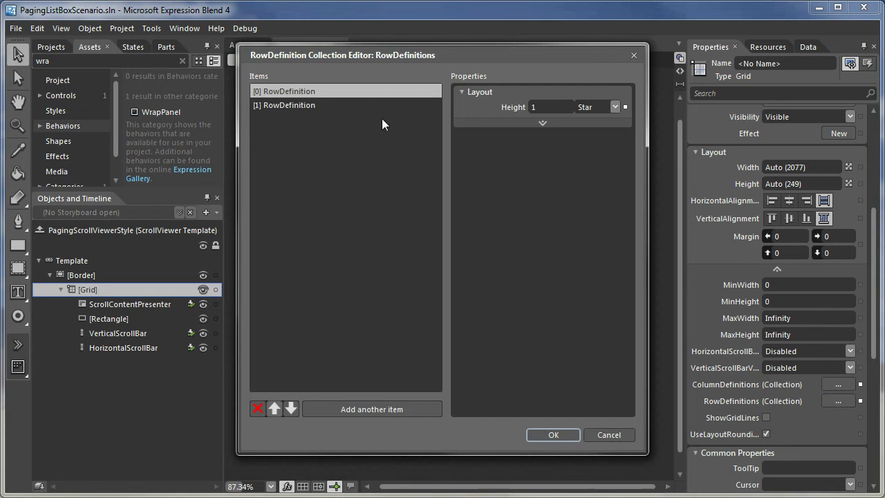
left_click(331, 410)
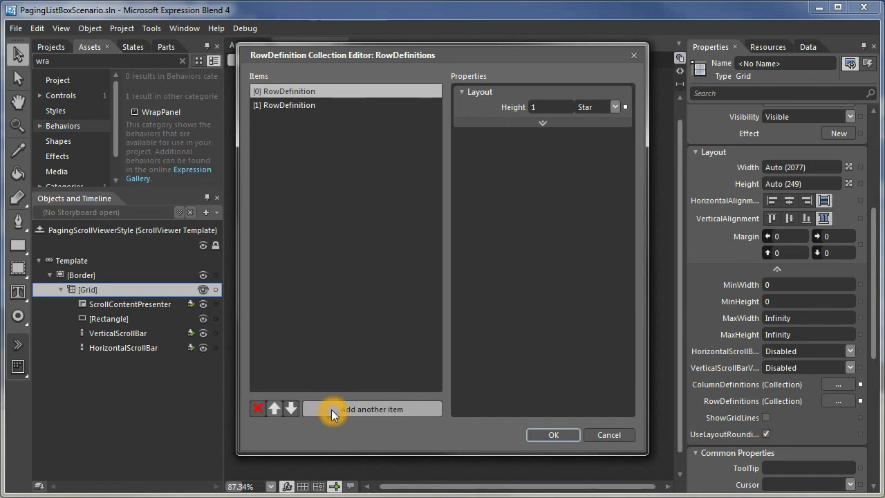
left_click(304, 93)
left_click(615, 107)
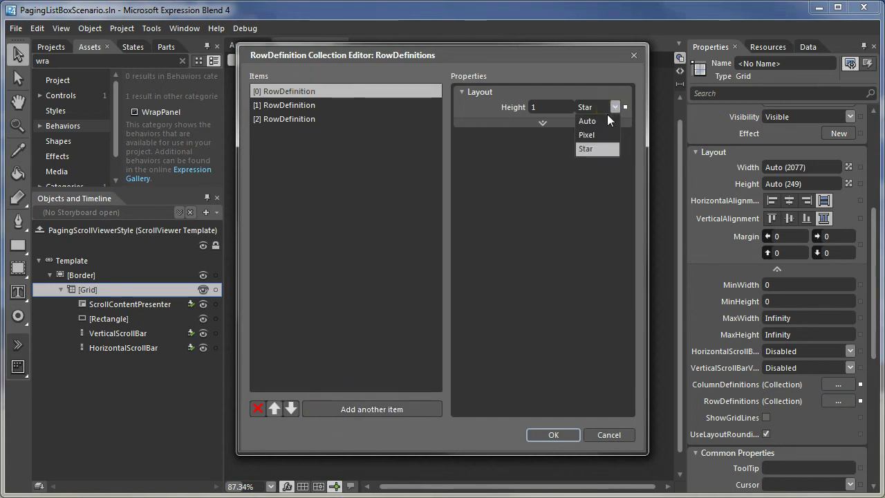
left_click(594, 123)
left_click(318, 106)
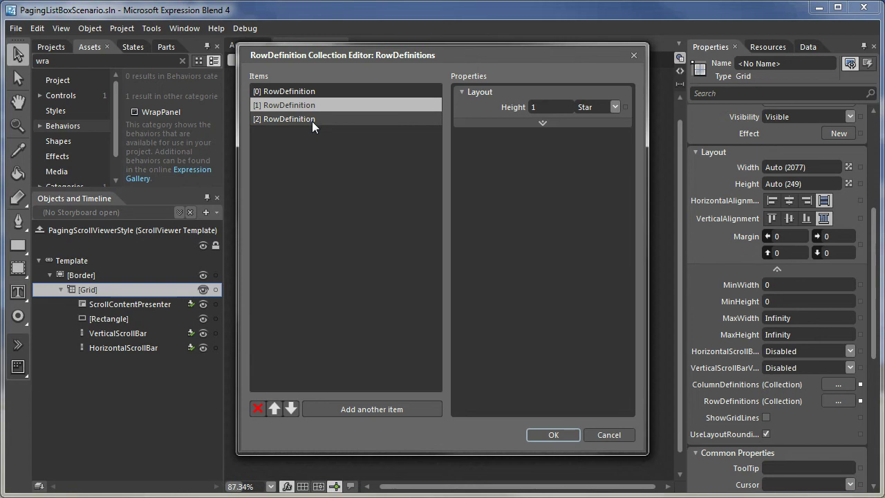
left_click(312, 121)
left_click(560, 435)
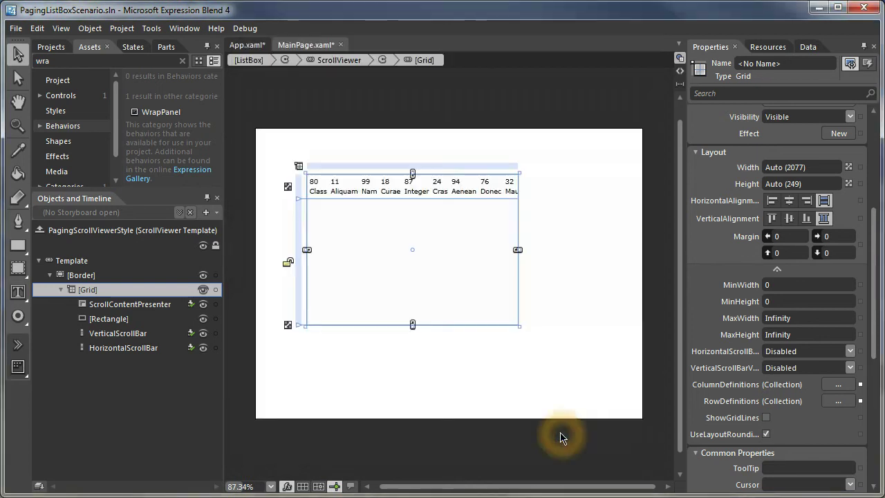
Step: Place the ScrollContentPresenter in Row 1, Column 1 and delete the placeholder Rectangle
left_click(147, 306)
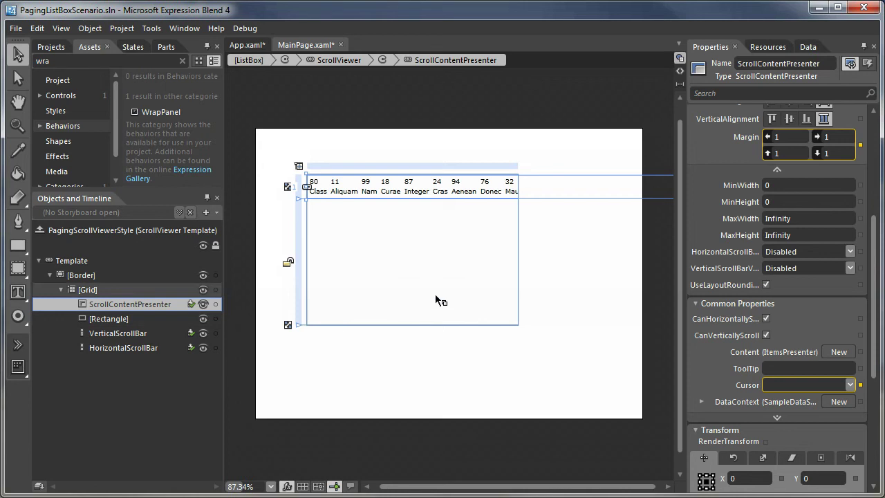
left_click_drag(876, 236, 874, 128)
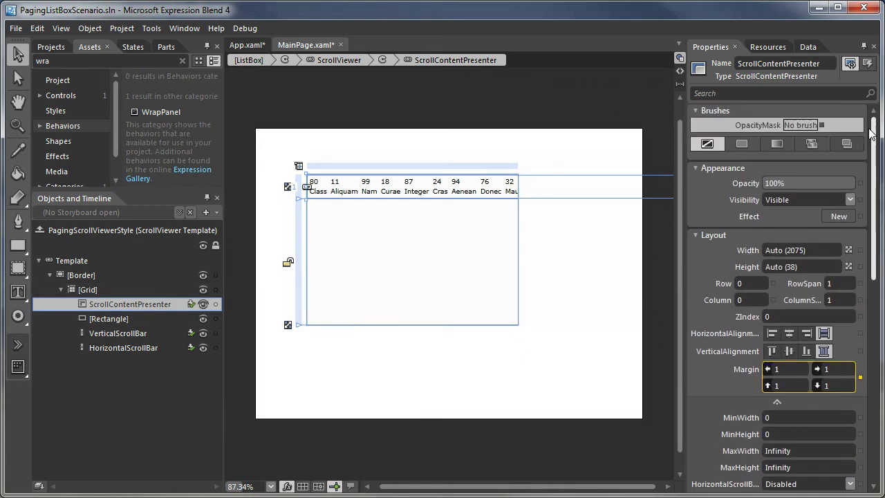
scroll(757, 261, "down", 3)
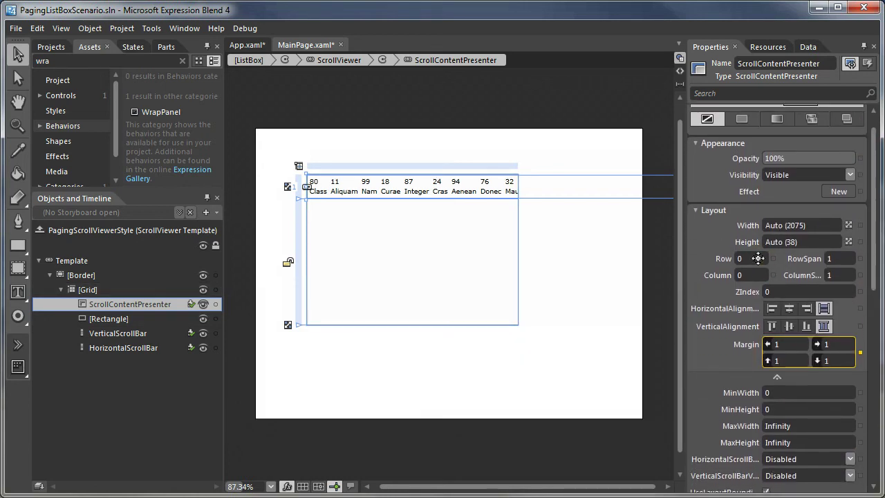
left_click(758, 260)
type("1")
key("Return")
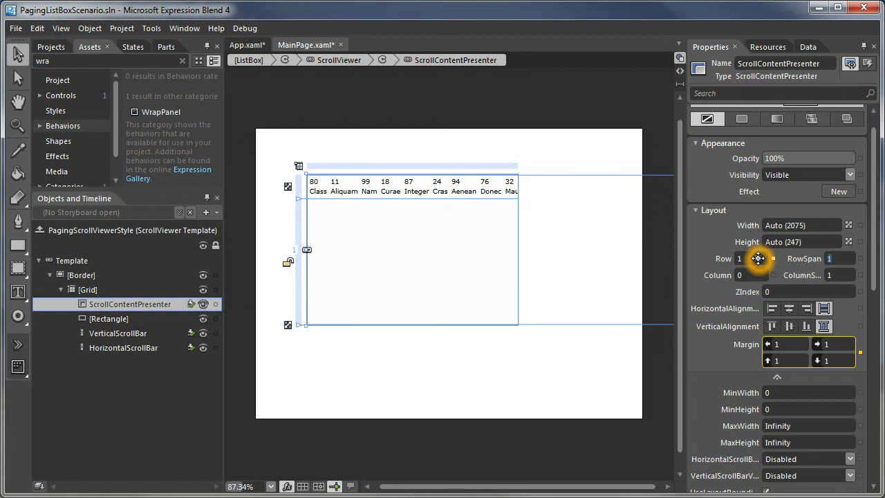
left_click(757, 275)
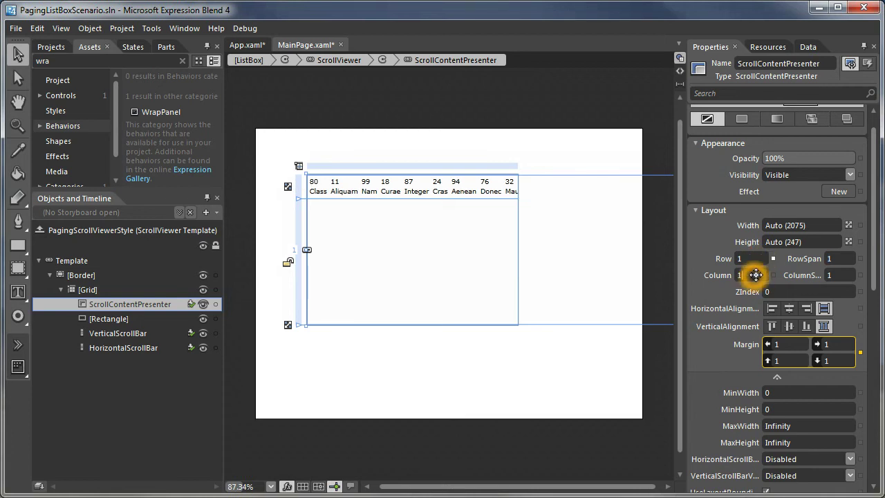
left_click_drag(755, 275, 752, 275)
left_click(111, 319)
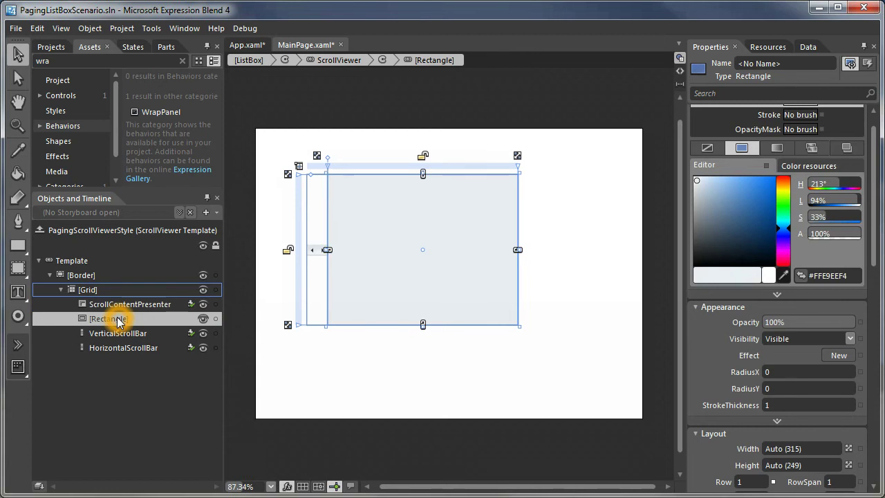
key("Delete")
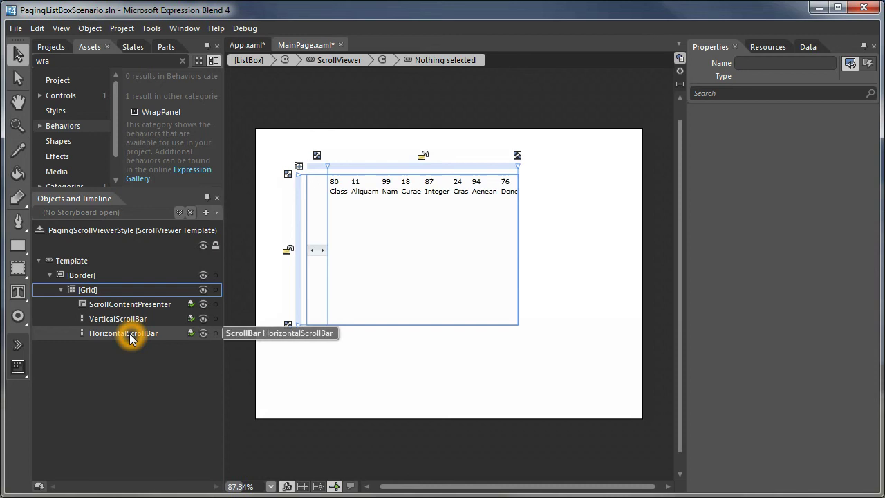
Step: Give the horizontal scroll bar a column span of 3 and Auto height
left_click(130, 333)
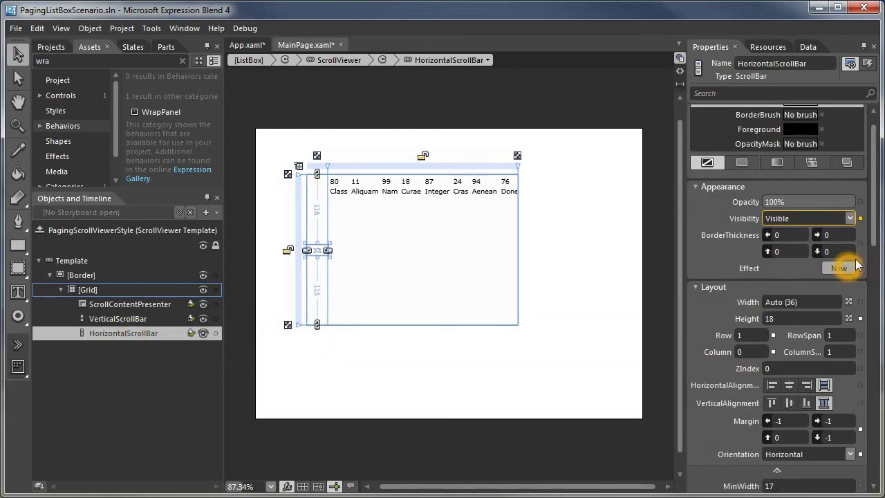
left_click_drag(874, 238, 874, 264)
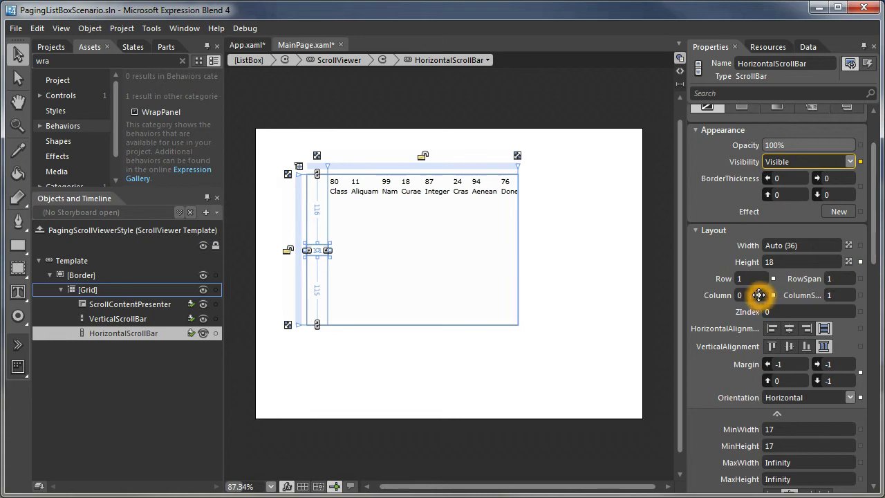
left_click(845, 294)
type("3")
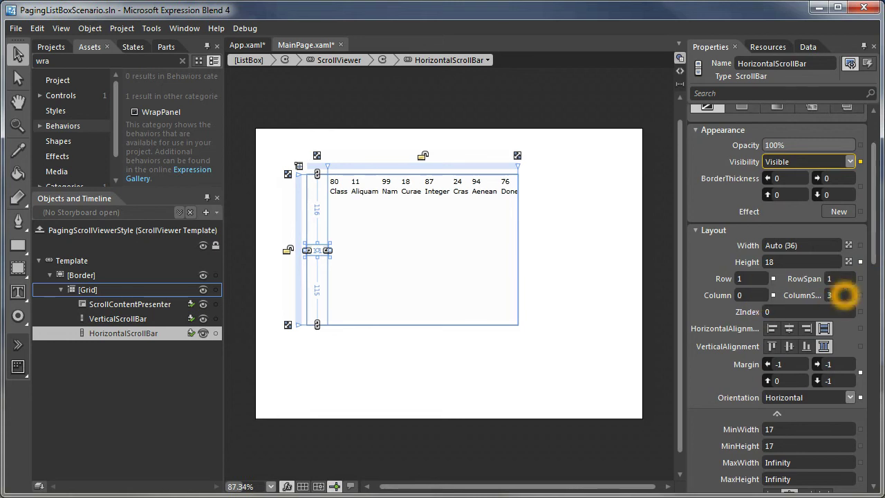
key("Return")
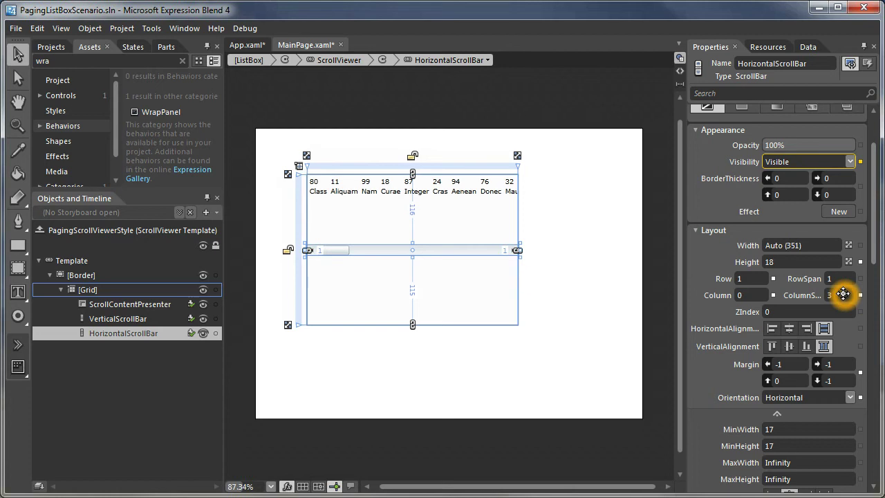
left_click(849, 262)
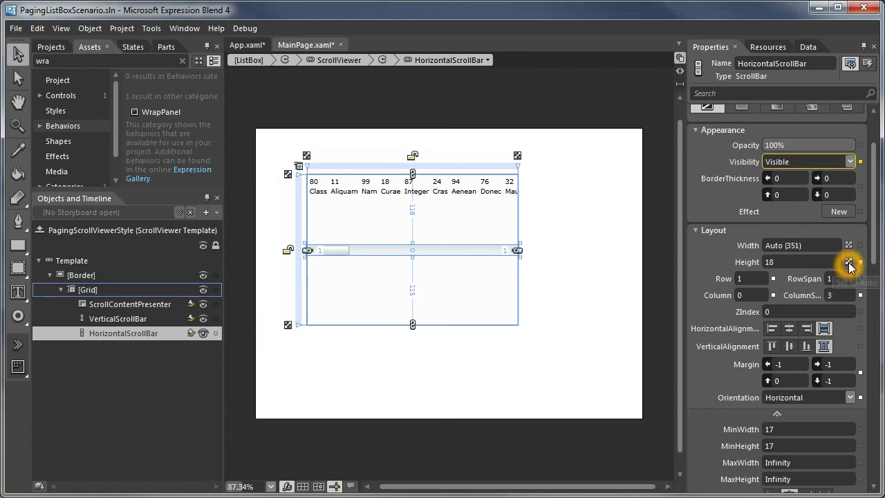
left_click(849, 263)
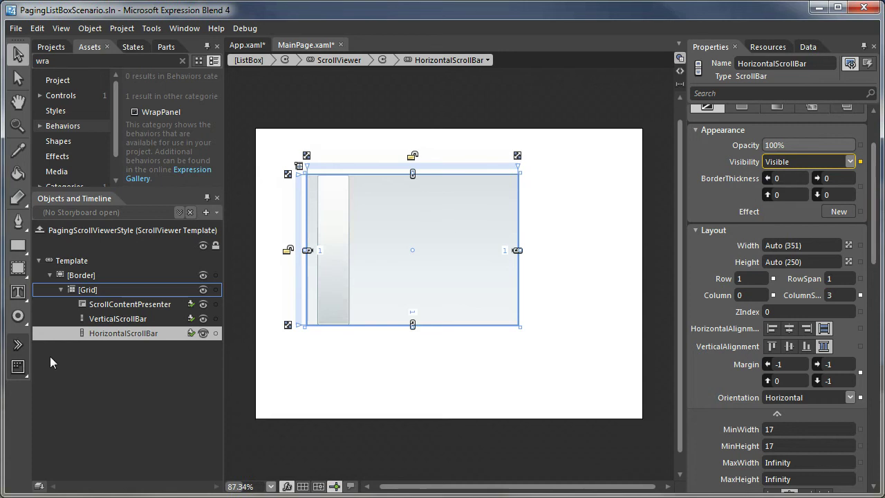
Step: Set the vertical scroll bar to Auto width, row span 3 and zero margins
left_click(130, 309)
left_click(124, 318)
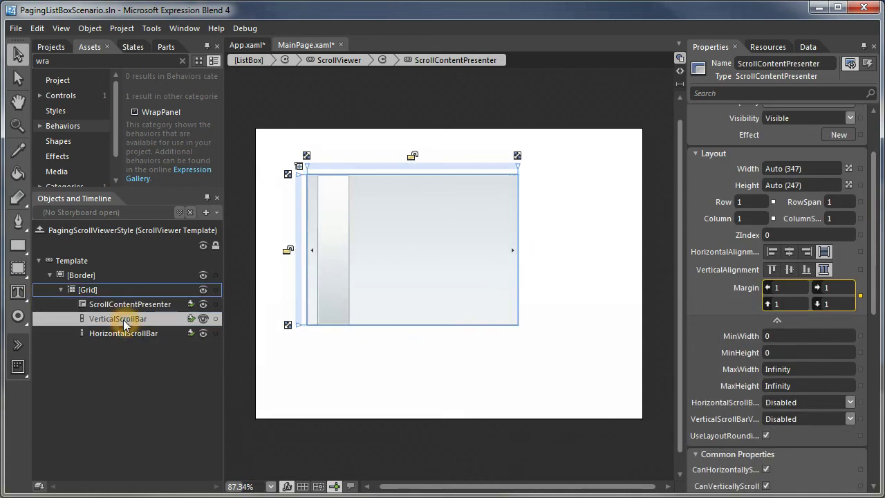
left_click(853, 256)
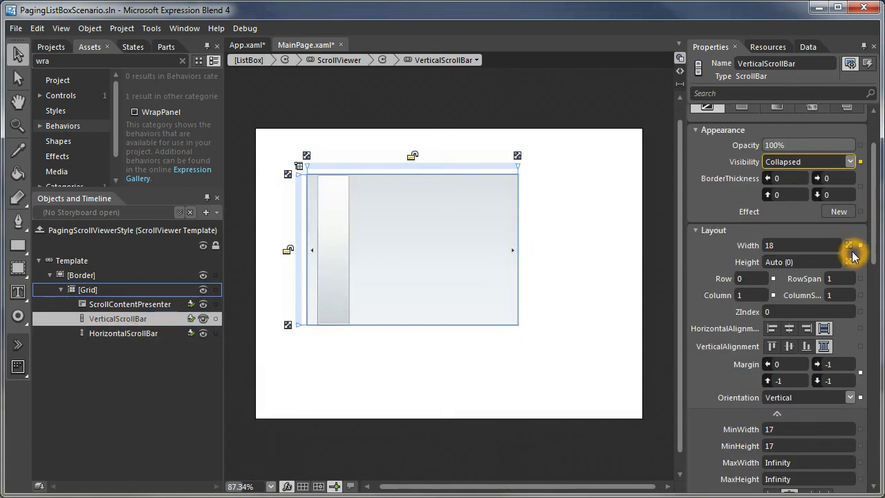
left_click(849, 245)
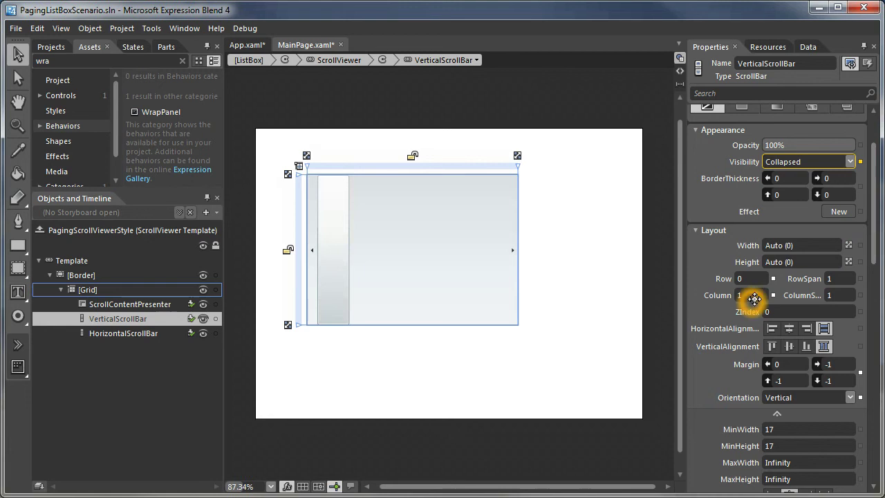
left_click(846, 278)
type("3")
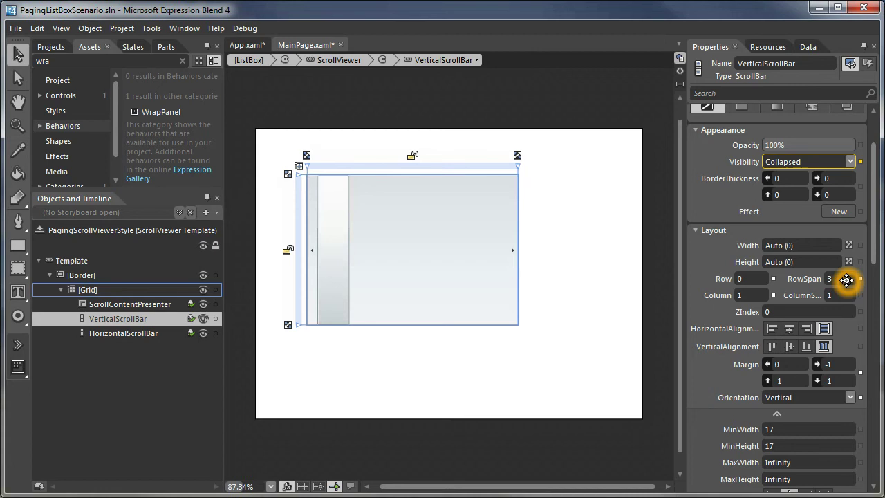
left_click(860, 372)
left_click(815, 394)
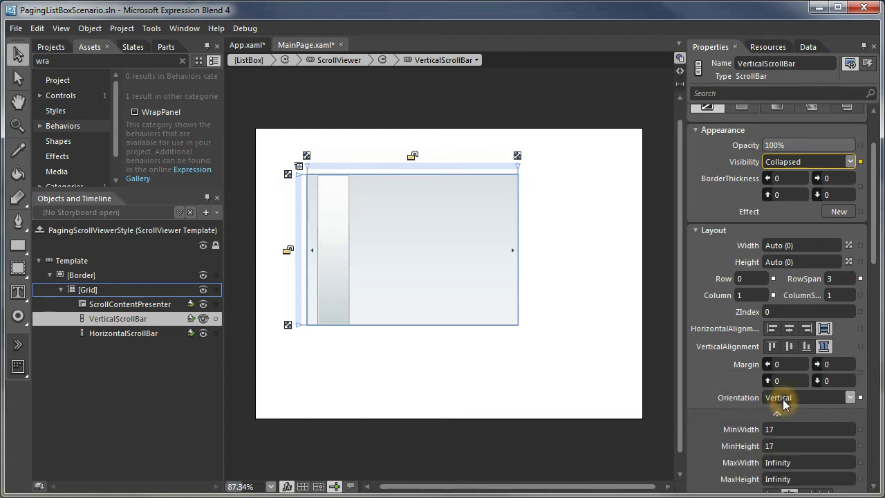
Step: Zero the horizontal scroll bar's margins and move ScrollContentPresenter below it, last in the grid
left_click(126, 334)
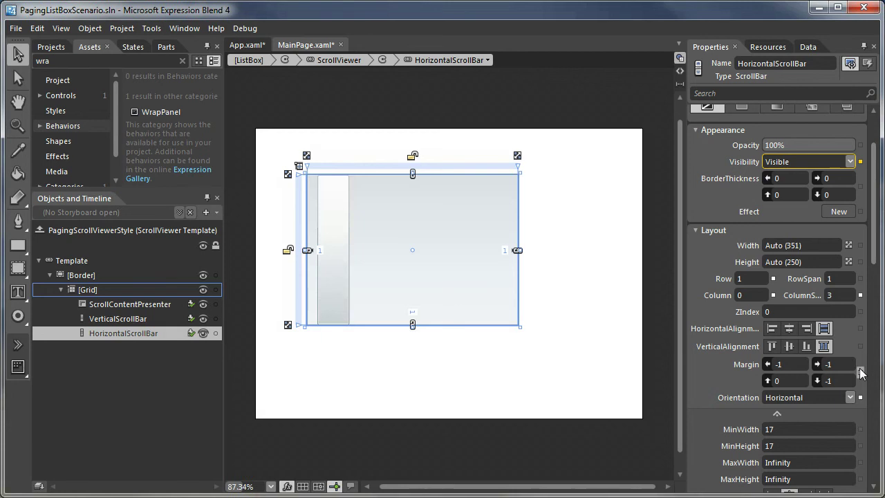
left_click(860, 372)
left_click(776, 399)
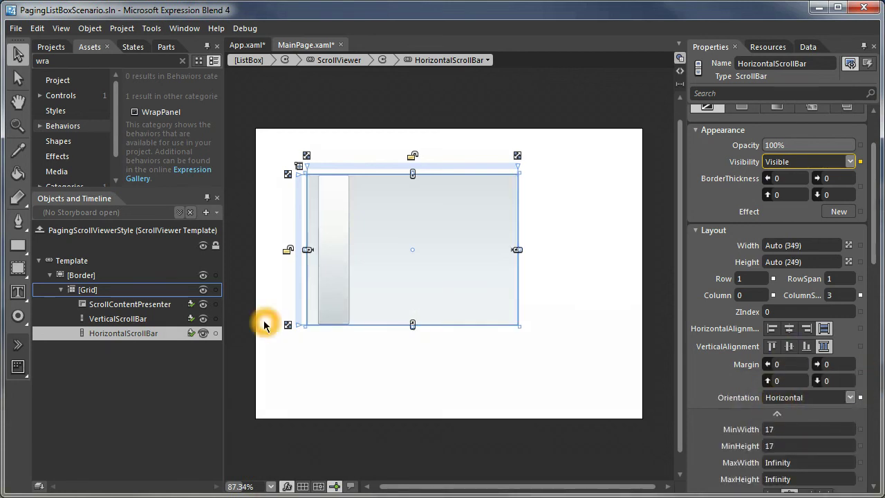
left_click(152, 307)
left_click_drag(152, 306, 145, 340)
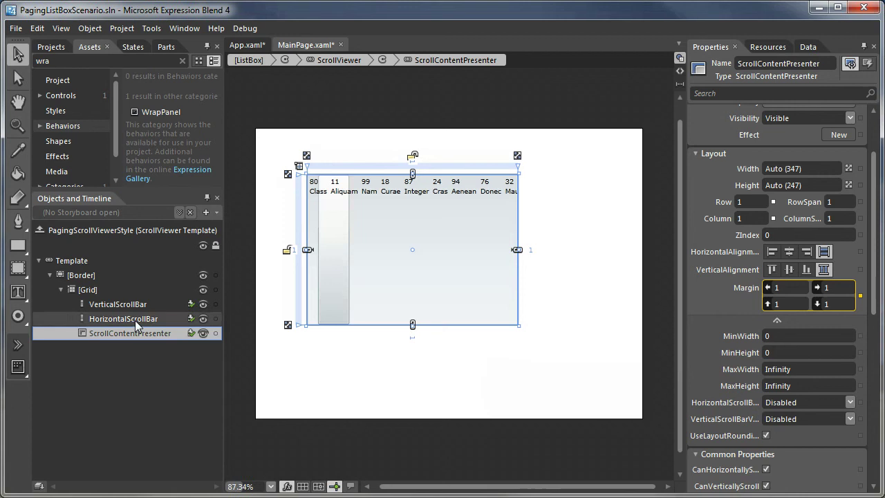
Step: Add a new rectangle to the template Grid and place it first among its children
left_click(103, 291)
double_click(18, 245)
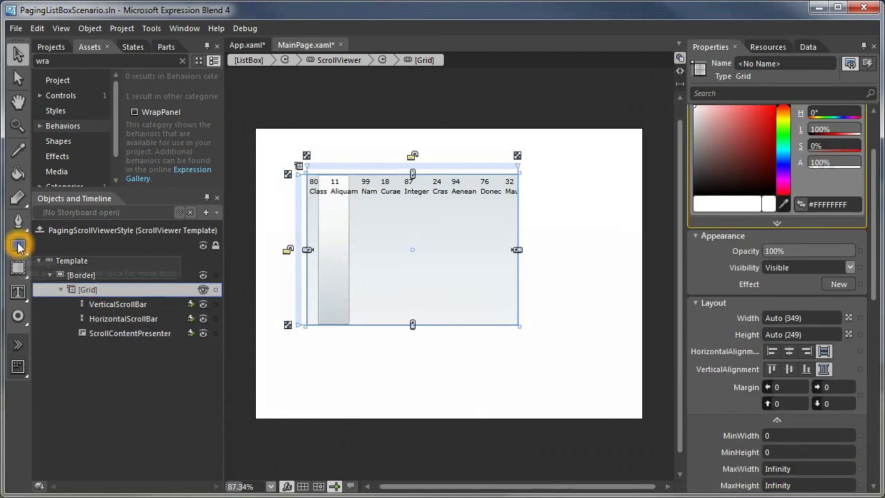
left_click_drag(104, 343, 111, 308)
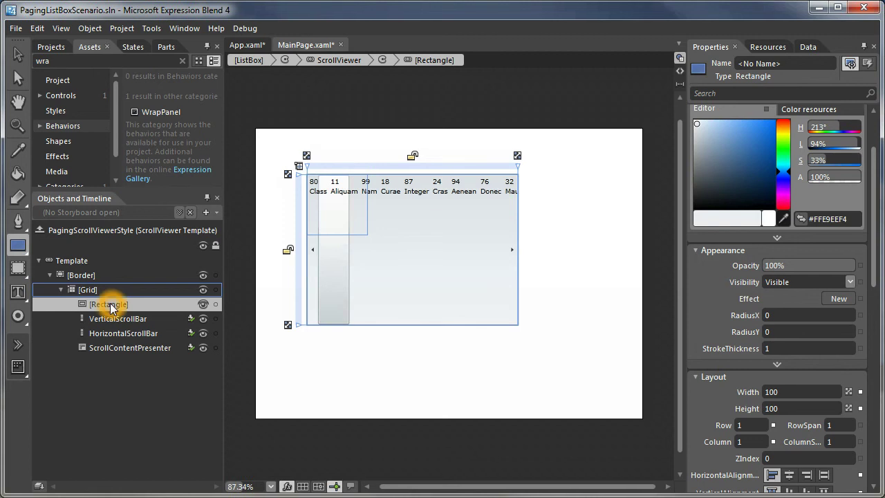
Step: Rename the new rectangle to TopSpacer
double_click(108, 304)
type("TopSpa")
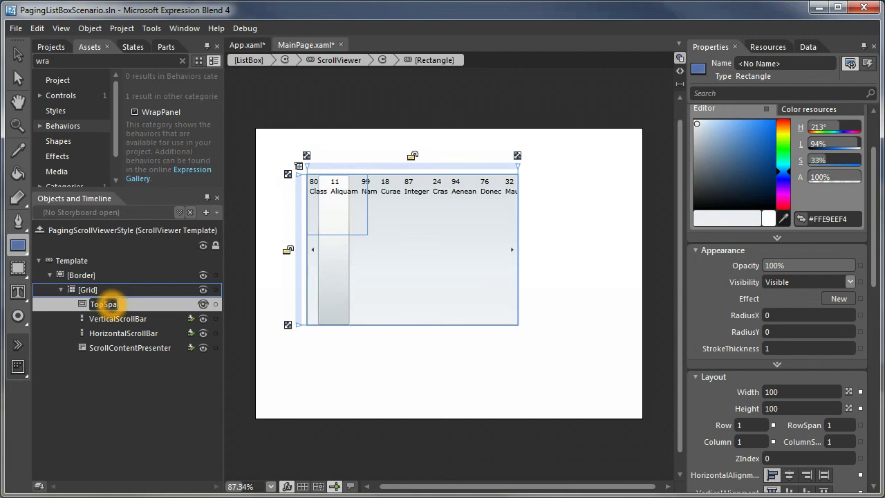
type("cer")
key("Return")
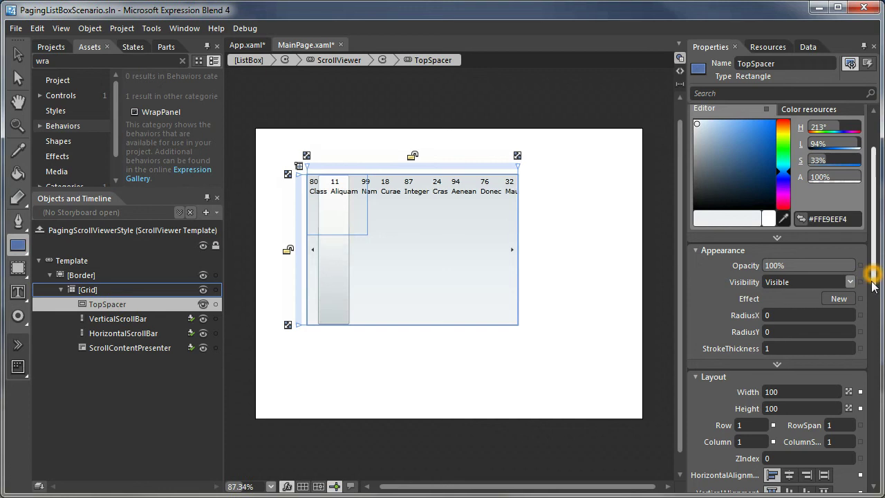
Step: Set TopSpacer's width to 18
left_click_drag(873, 278, 873, 330)
left_click(841, 252)
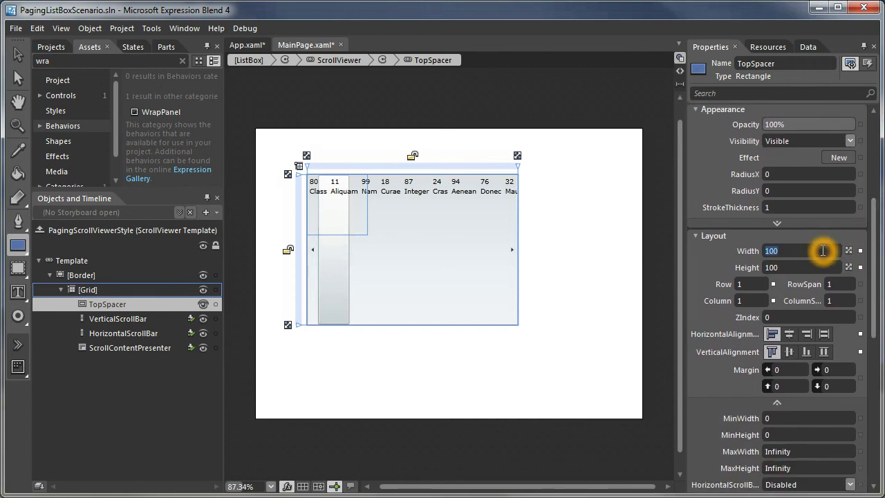
type("18")
left_click(861, 252)
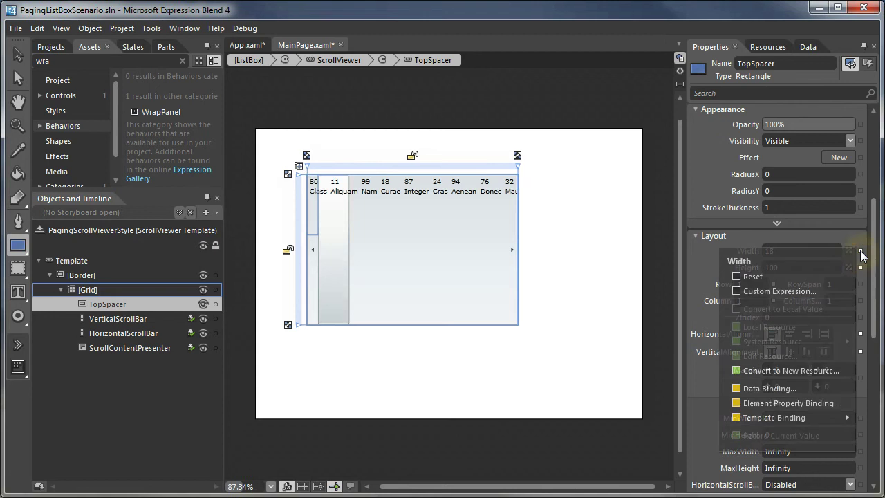
Step: Convert TopSpacer's width into a new ScrollBarRepeatButtonSize resource and bind its height to it
left_click(775, 371)
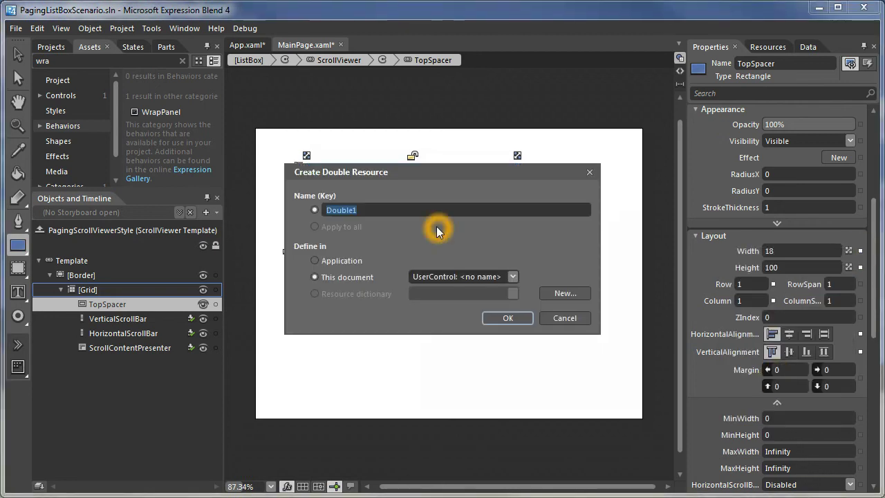
type("ScrollBarRepeatButtonSize")
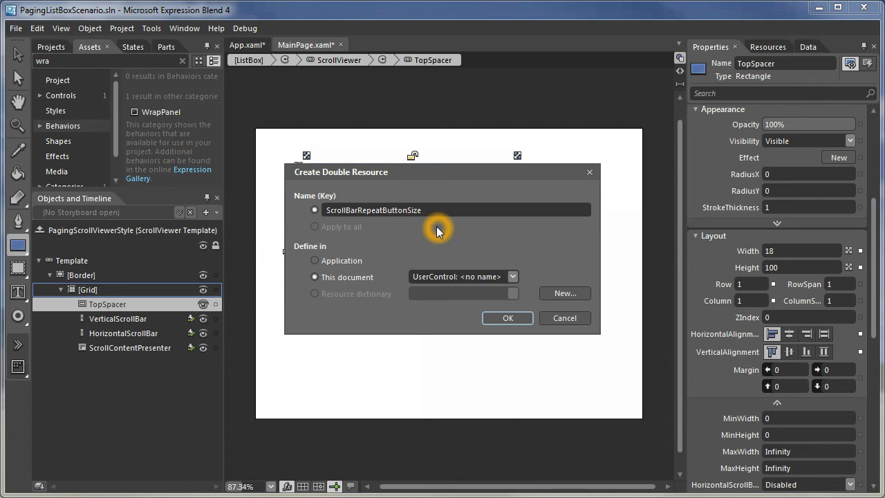
left_click(519, 317)
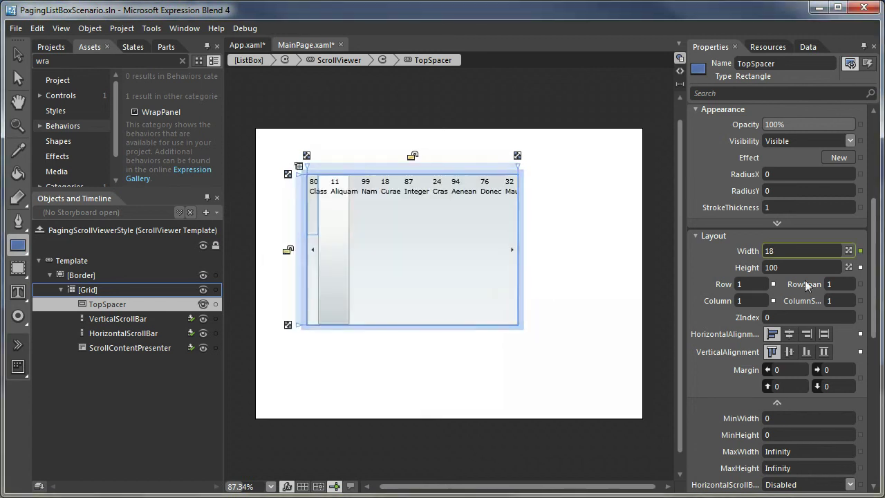
left_click(861, 268)
mouse_move(779, 343)
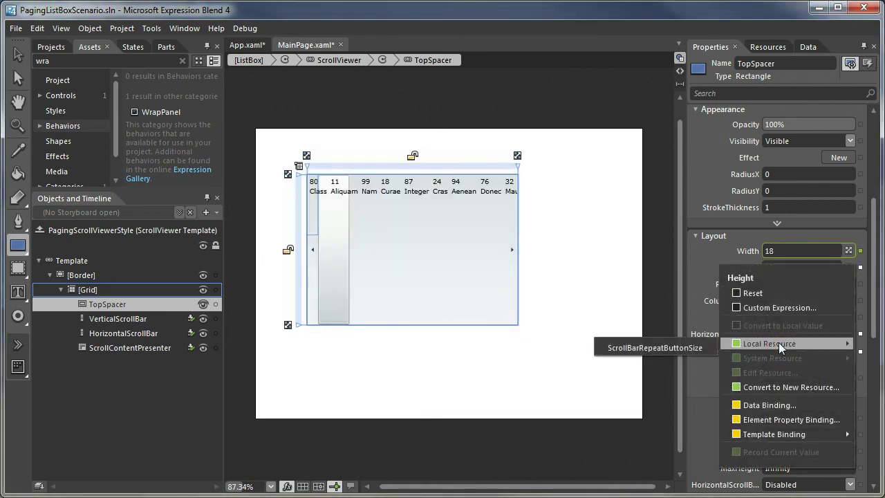
left_click(681, 348)
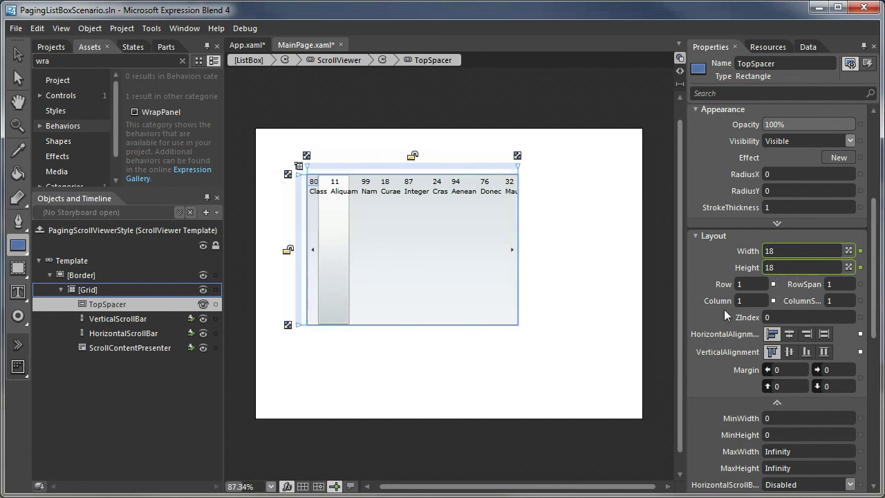
left_click(774, 284)
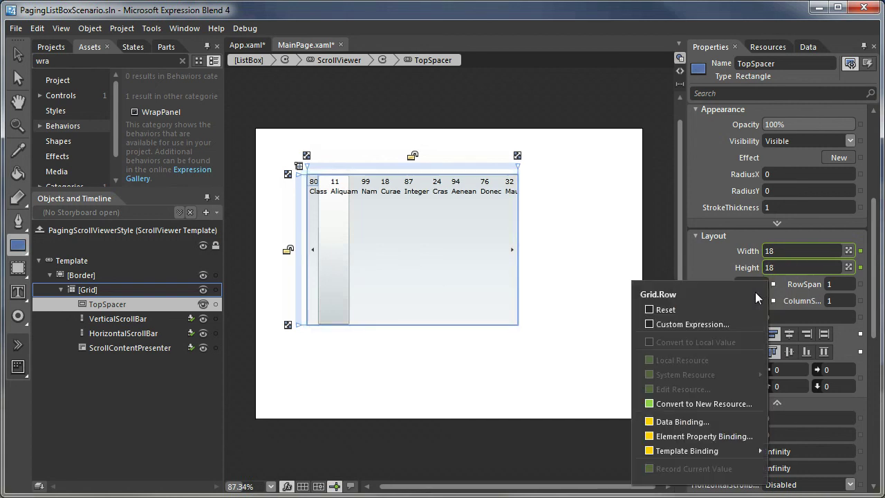
Step: Reset TopSpacer's grid row and stretch it horizontally and vertically within its cell
left_click(692, 310)
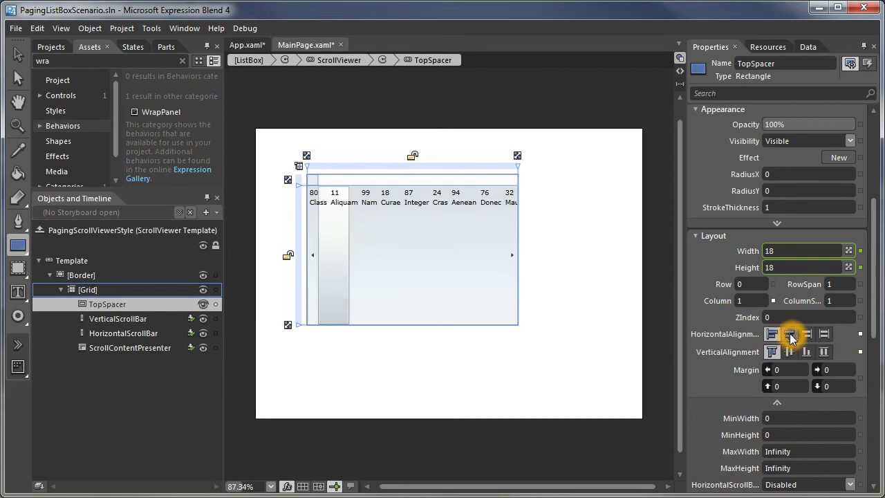
left_click(824, 334)
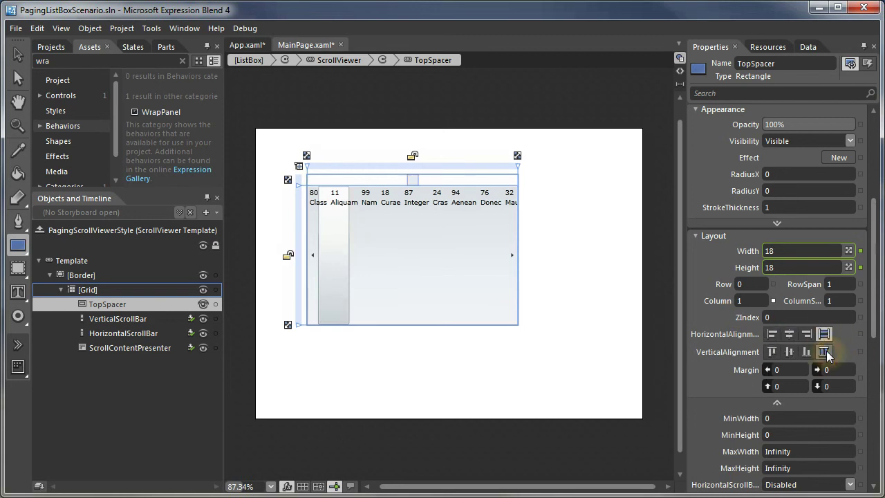
left_click(826, 351)
left_click_drag(875, 212, 874, 114)
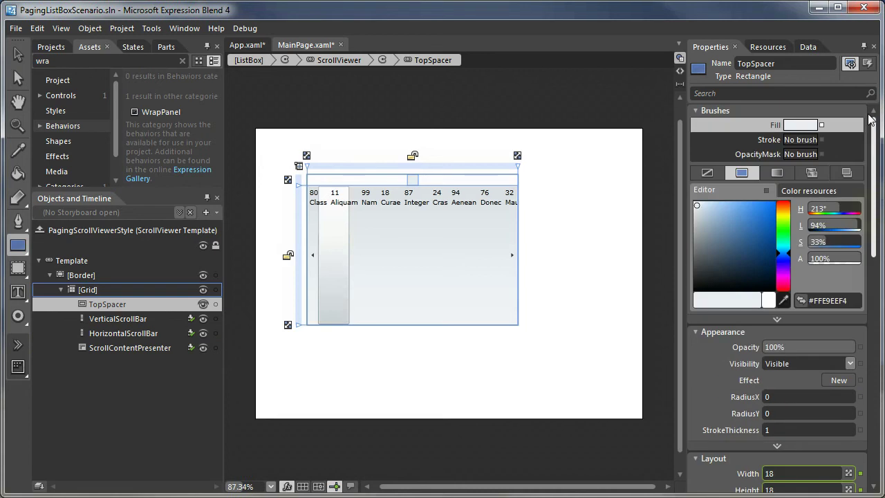
Step: Make TopSpacer's fill bright green (#FF00FF1B) and save it as brush resource SpacerFill
left_click_drag(789, 239, 785, 232)
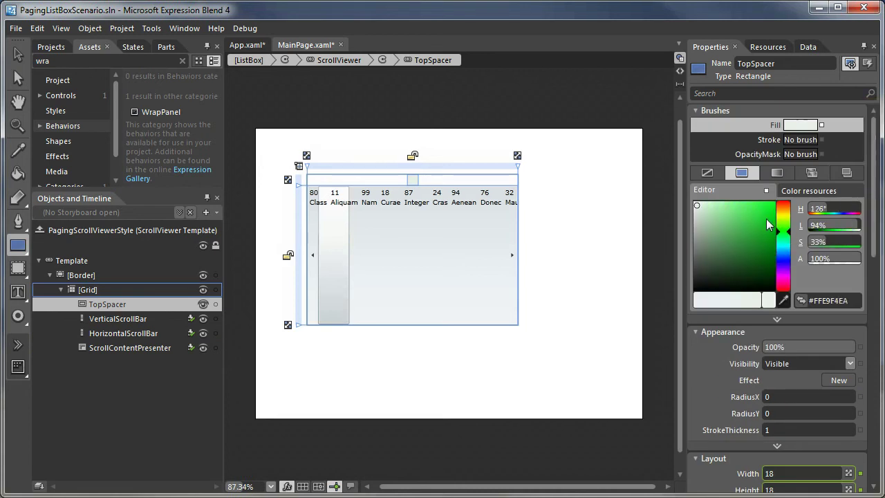
left_click(774, 203)
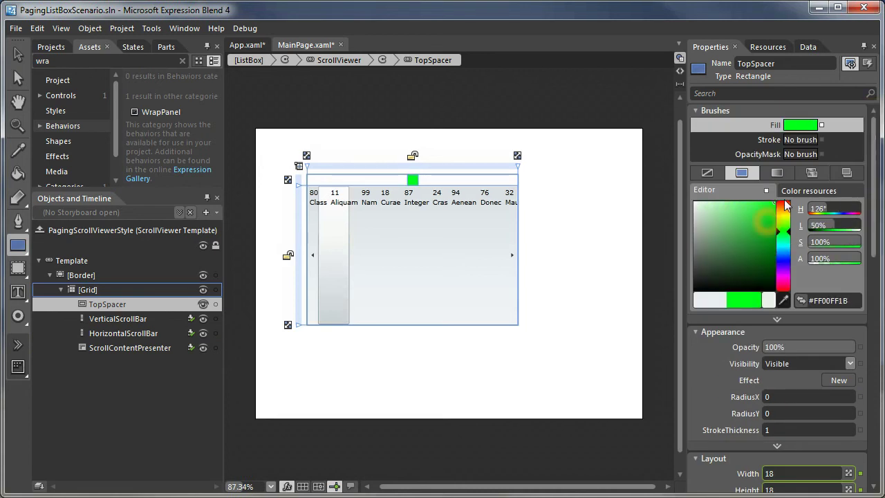
left_click(822, 124)
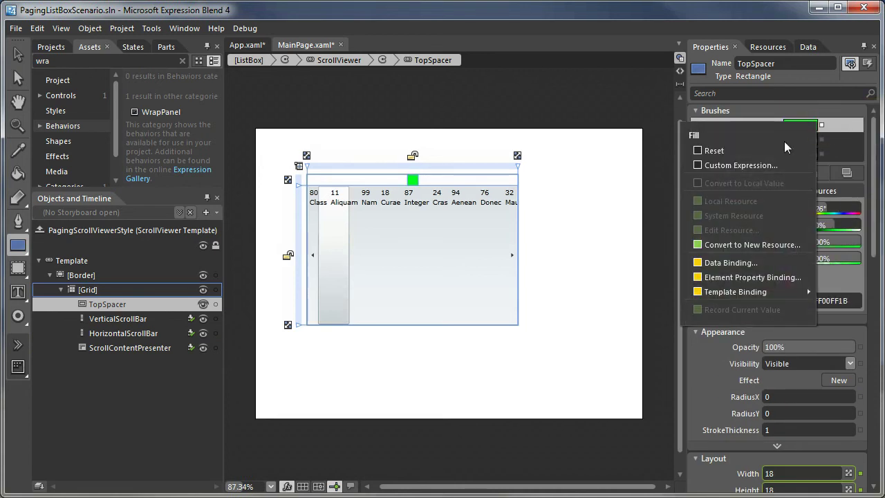
left_click(738, 243)
type("S")
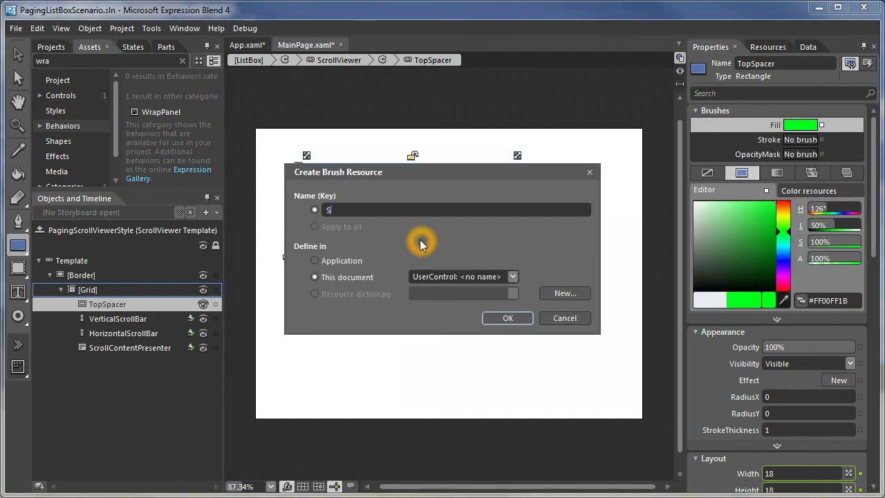
type("pacerFill")
left_click(504, 316)
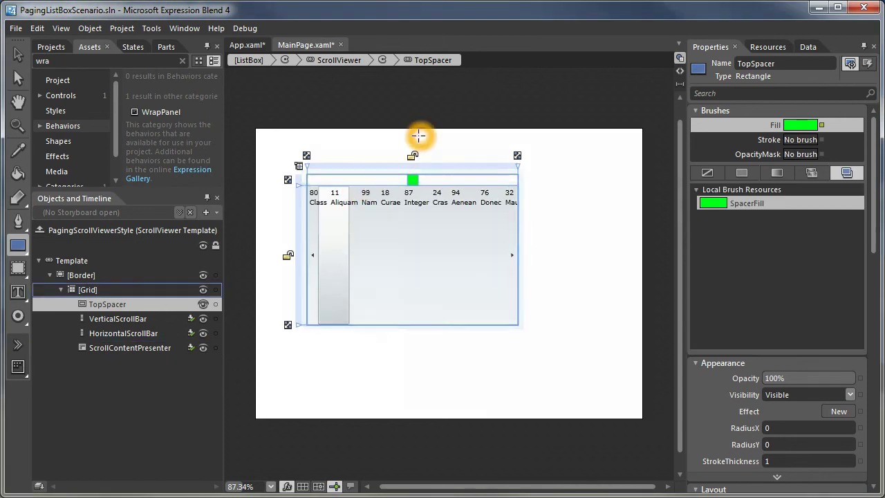
Step: Duplicate TopSpacer, place the copy under it in the Grid, and name it BottomSpacer
key("v")
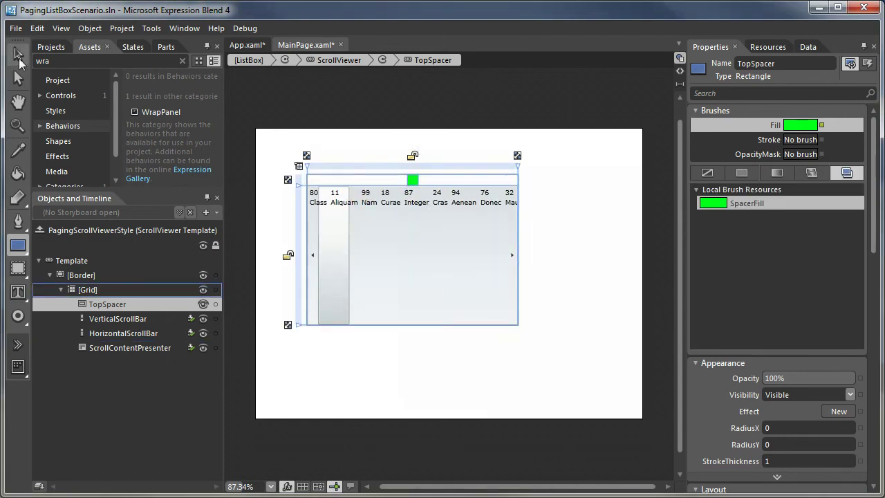
left_click(412, 181)
left_click(460, 204)
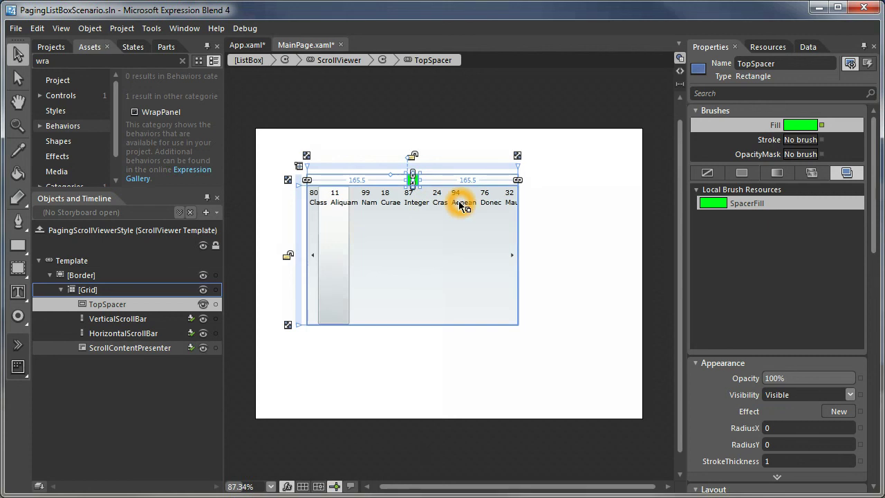
left_click(158, 305)
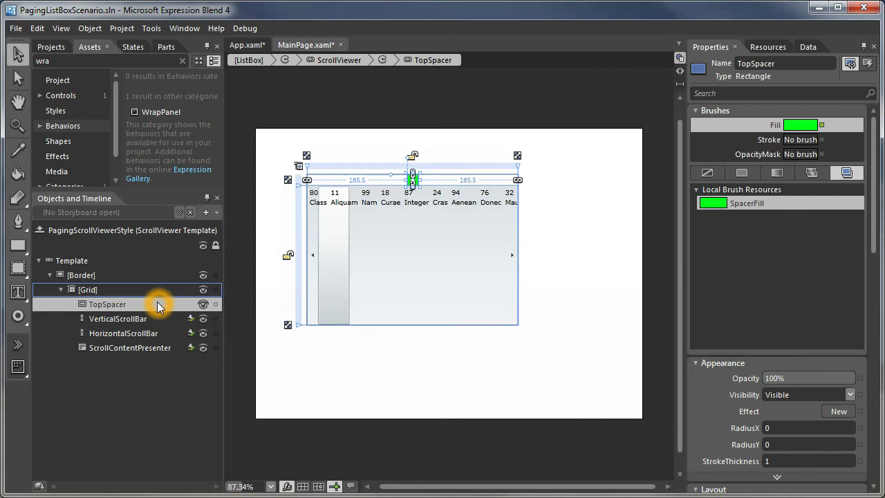
key("ctrl+v")
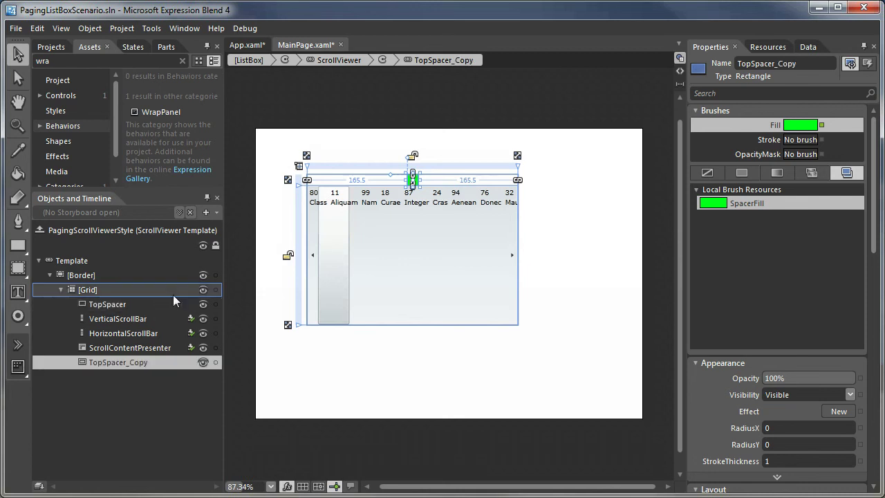
left_click_drag(122, 363, 115, 312)
double_click(116, 315)
type("BottomSpacer")
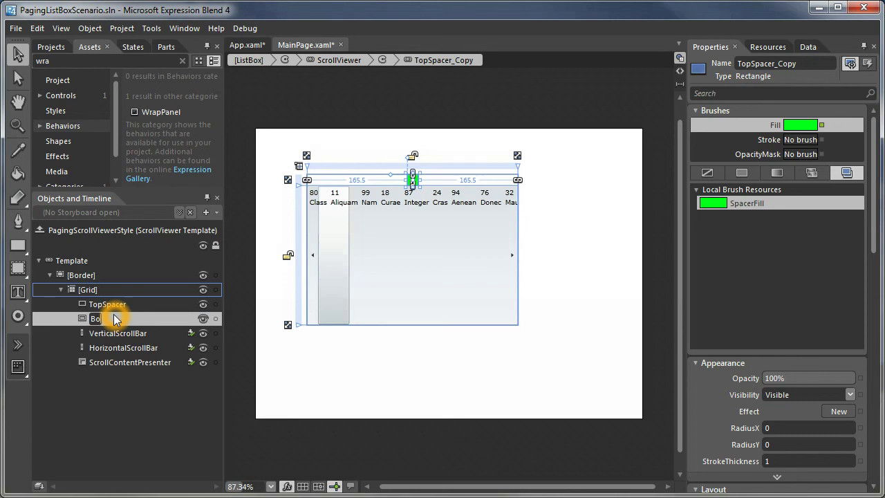
key("Return")
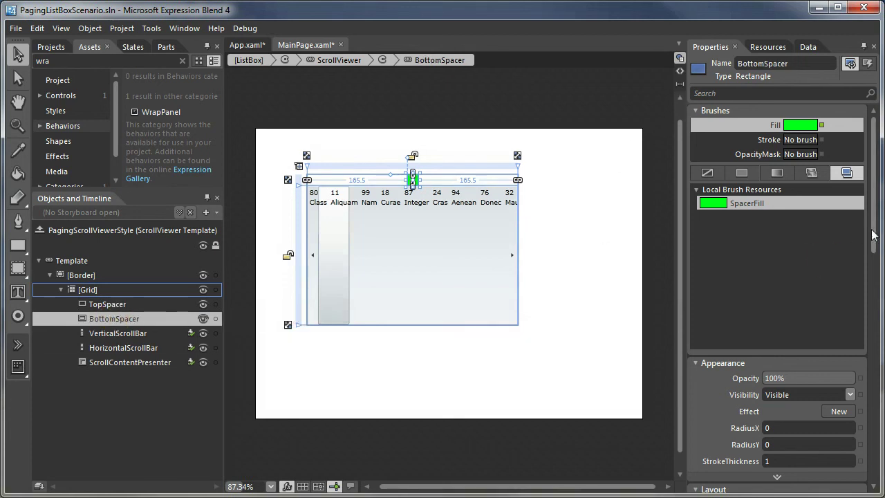
Step: Reset BottomSpacer's margins to 0 and put it in grid row 2
left_click_drag(869, 227, 868, 330)
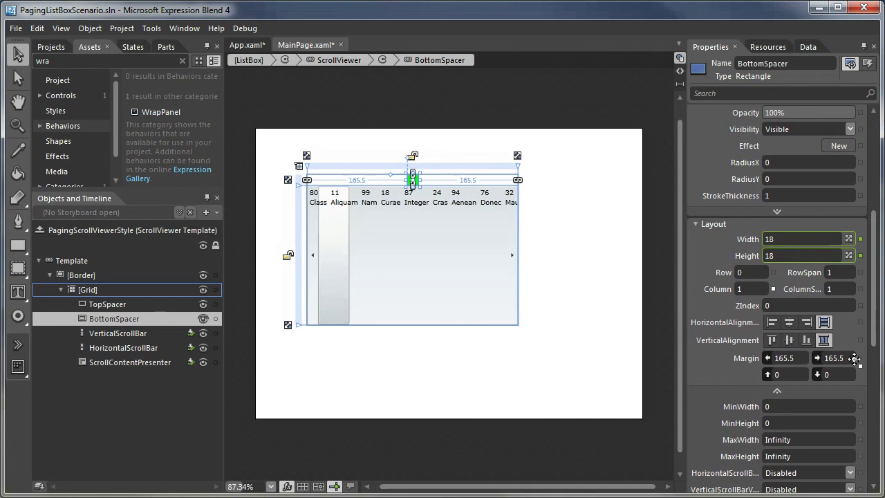
left_click(861, 367)
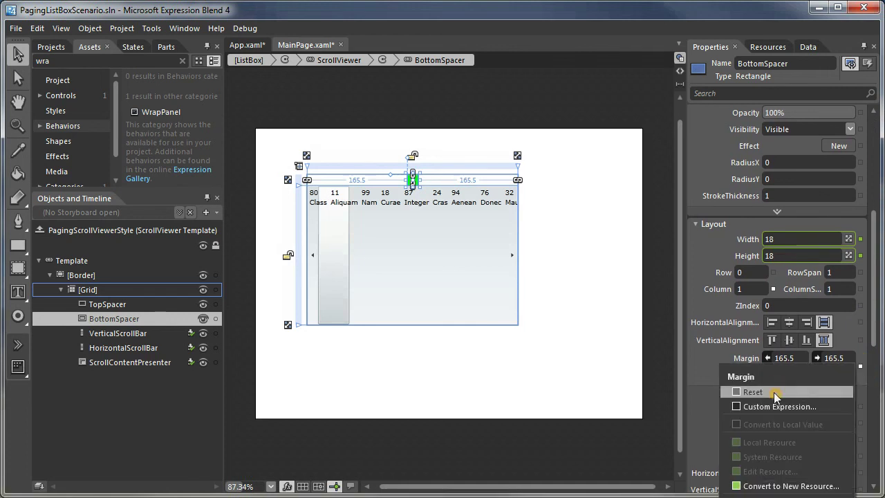
left_click(775, 391)
left_click(758, 274)
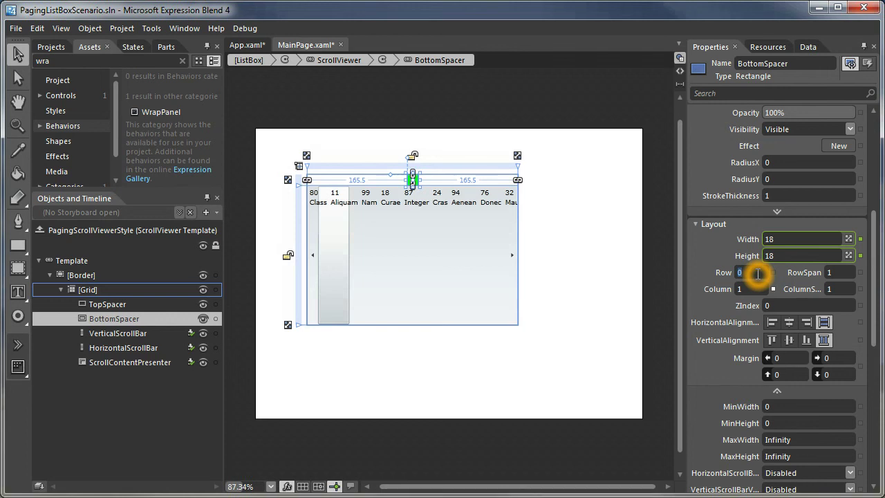
key("Return")
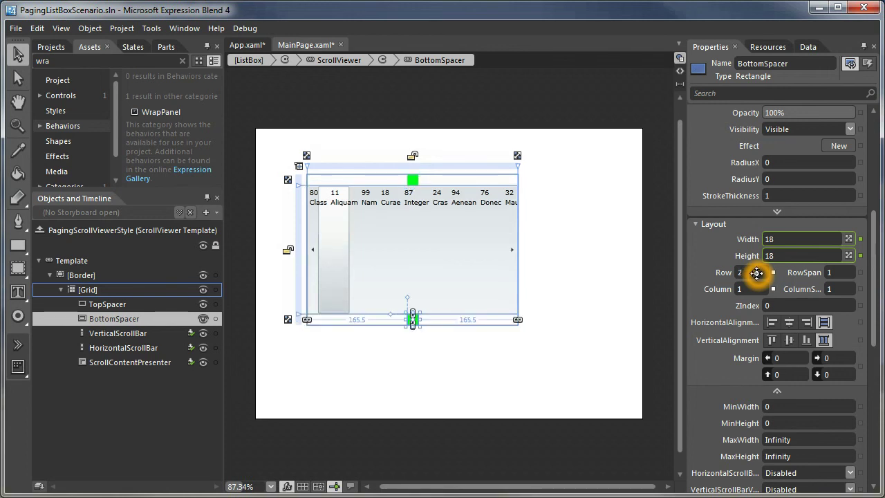
left_click(778, 391)
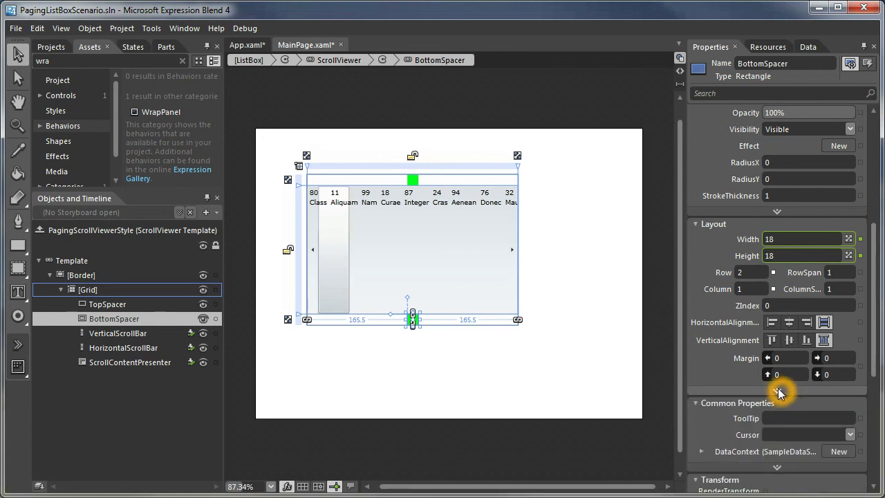
Step: Paste another TopSpacer copy beneath BottomSpacer and rename it LeftSpacer
left_click(143, 307)
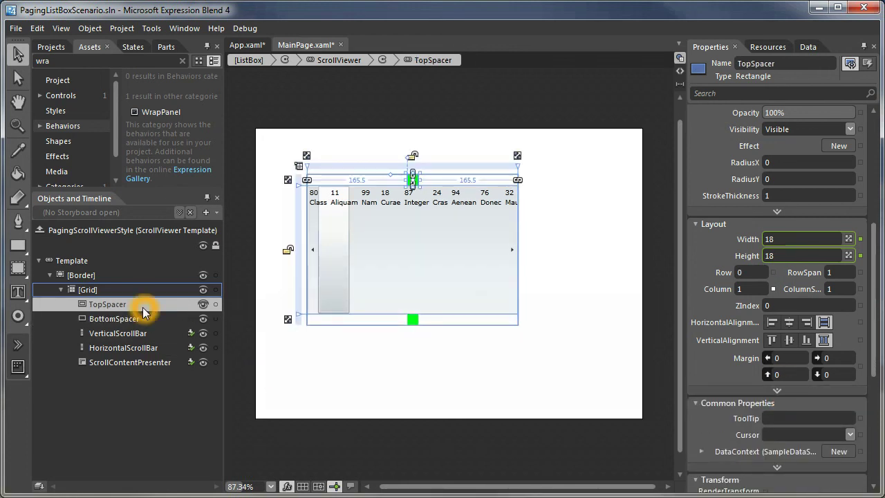
key("ctrl+c")
key("ctrl+v")
left_click_drag(104, 377, 114, 336)
left_click(112, 334)
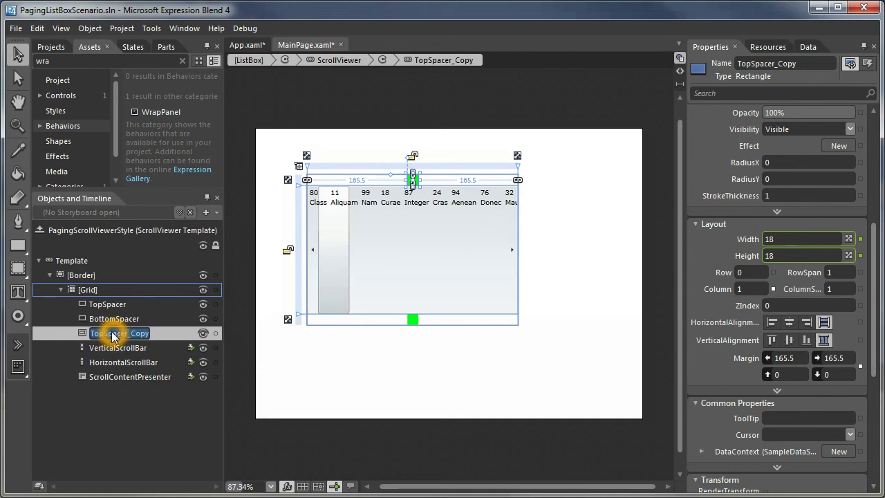
type("LeftSpacer")
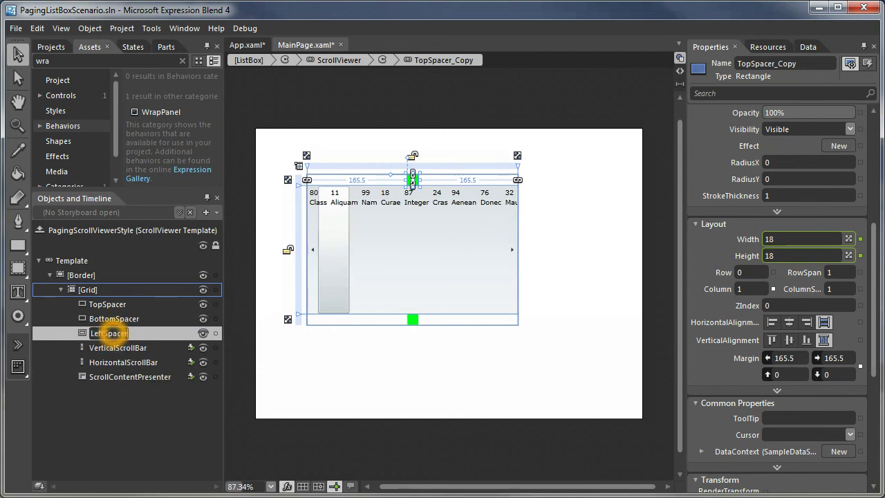
key("Return")
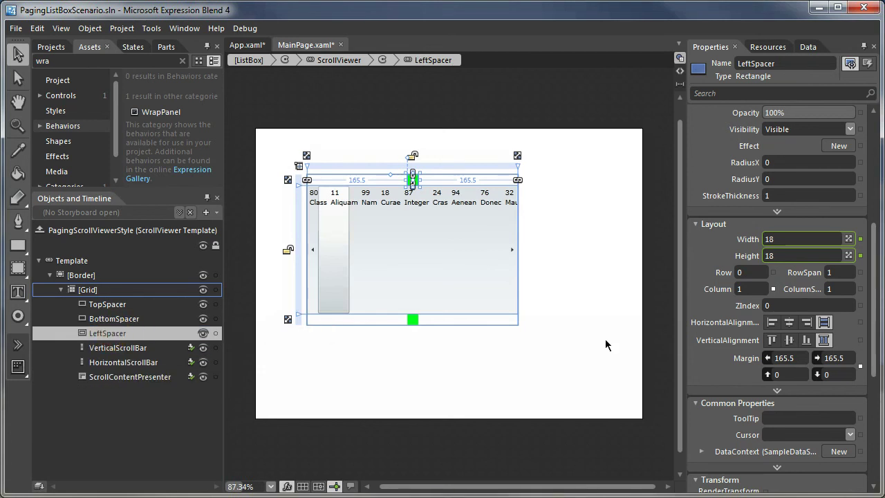
Step: Zero LeftSpacer's margins, place it in column 0, row 1, and duplicate it
left_click(861, 365)
left_click(771, 393)
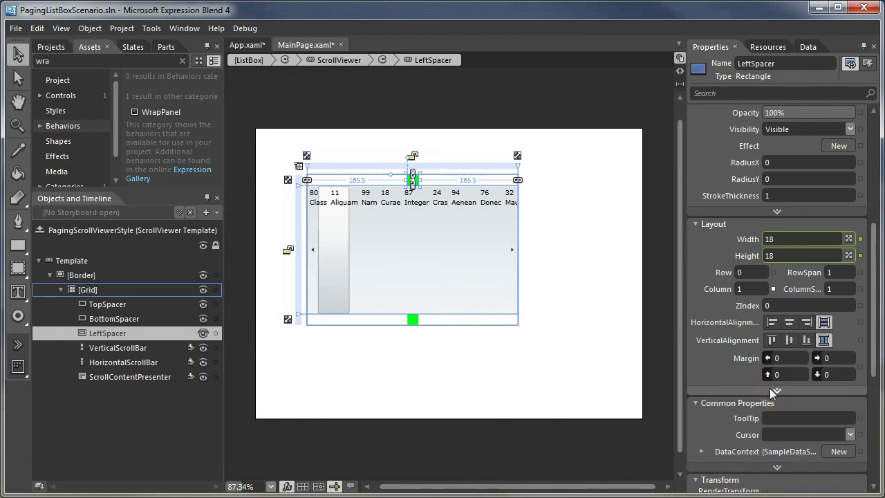
left_click(752, 289)
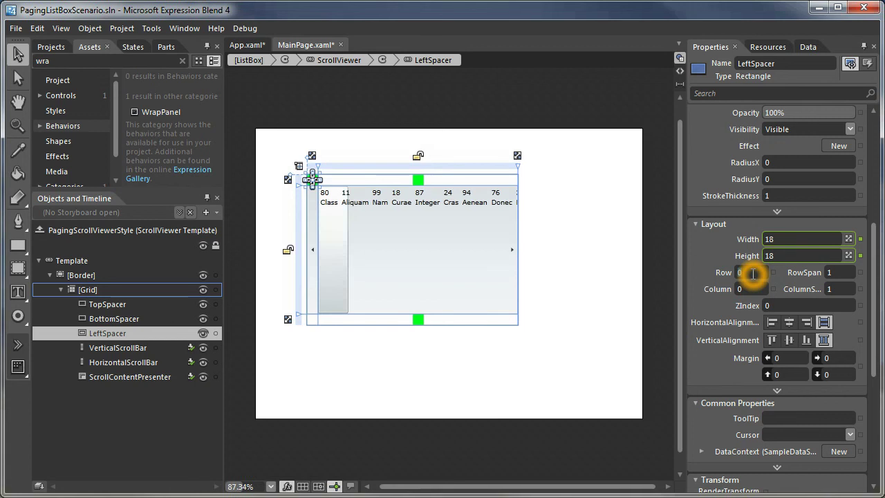
left_click_drag(754, 273, 752, 272)
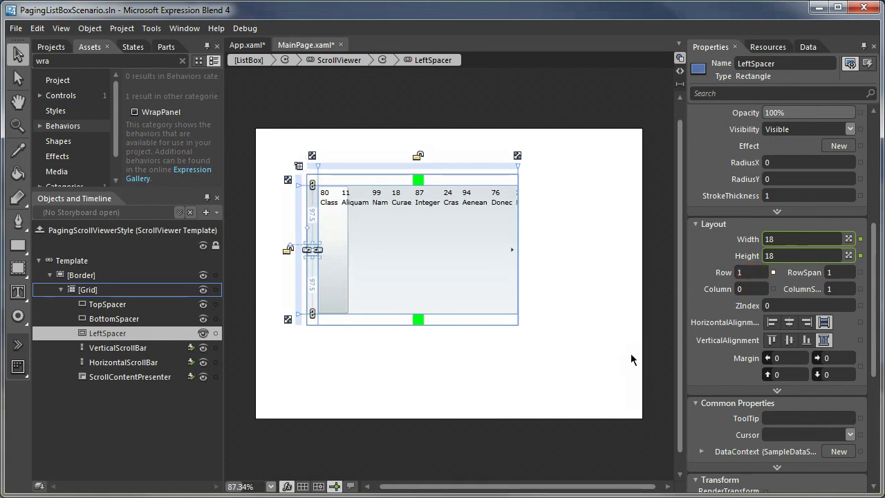
left_click(121, 334)
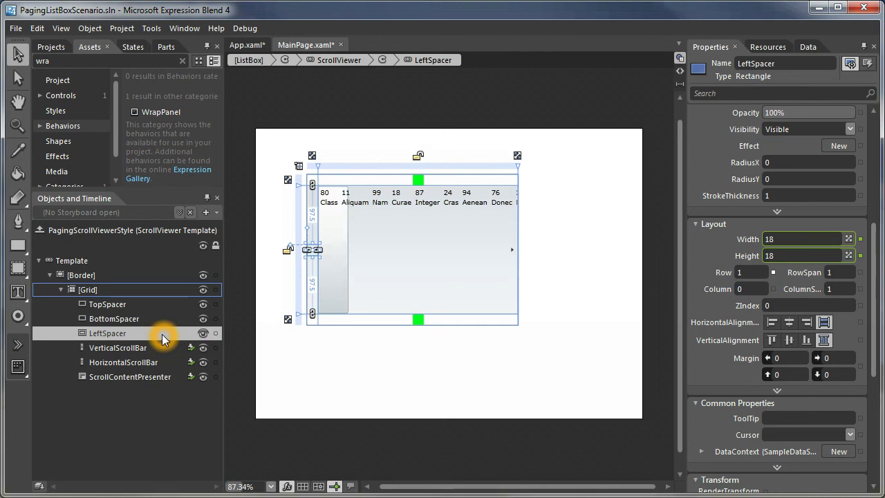
key("ctrl+c")
key("ctrl+v")
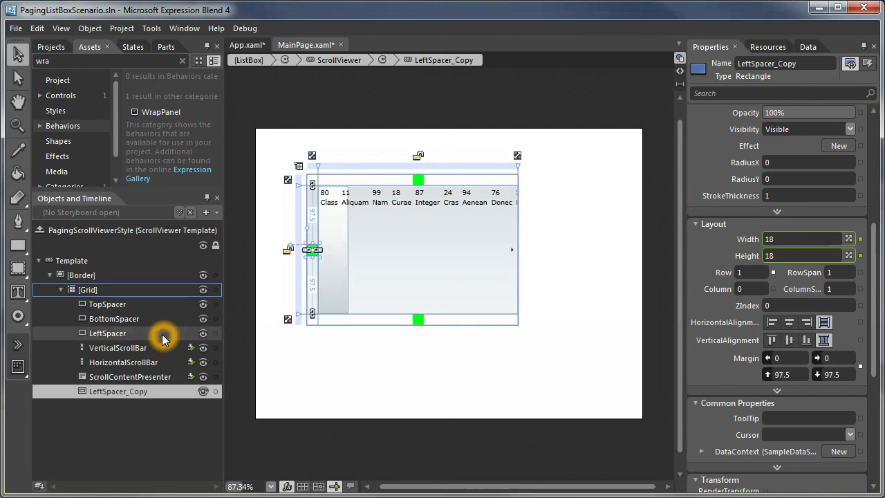
Step: Rename the LeftSpacer copy to RightSpacer and move it up beside the other spacers
double_click(111, 393)
type("RightSpacer")
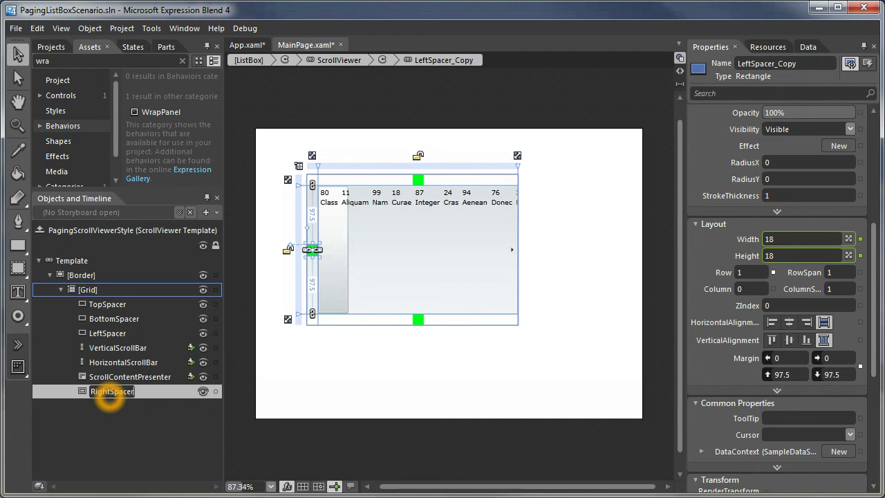
key("Return")
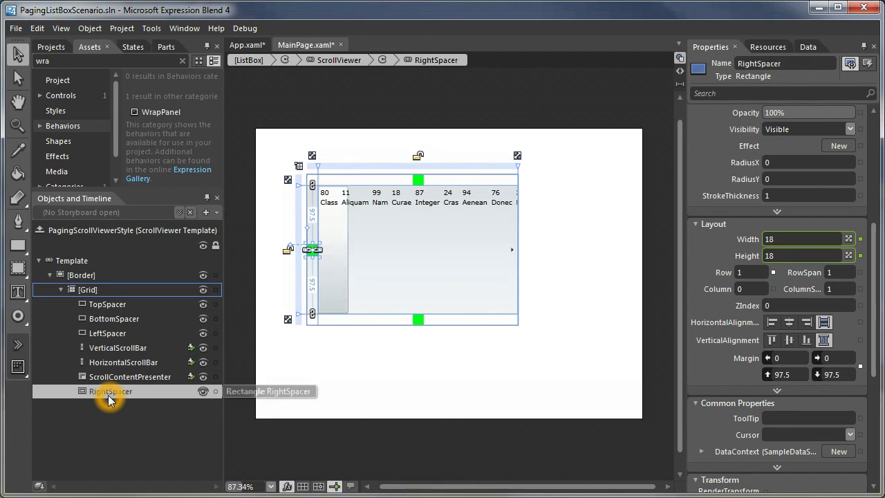
left_click_drag(107, 390, 113, 347)
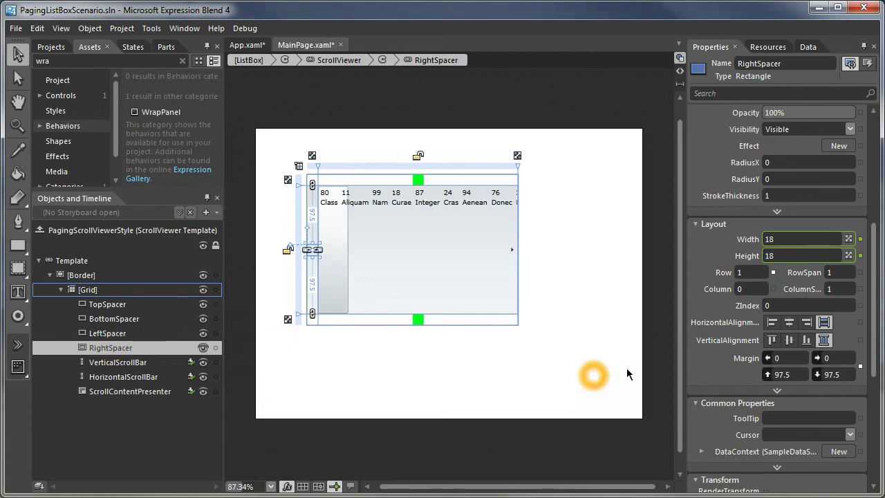
Step: Reset RightSpacer's margins to 0 and place it in grid column 2
left_click(861, 366)
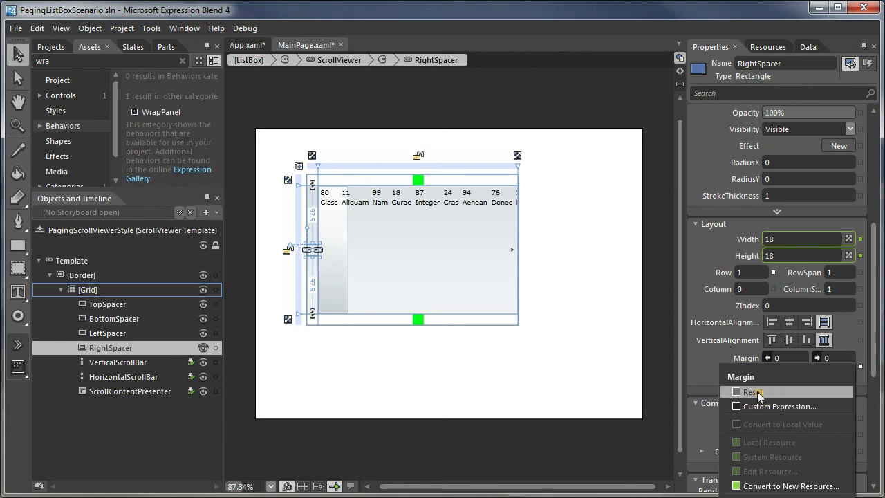
left_click(751, 390)
mouse_move(762, 289)
left_mouse_down()
mouse_move(752, 283)
mouse_move(751, 292)
left_mouse_up()
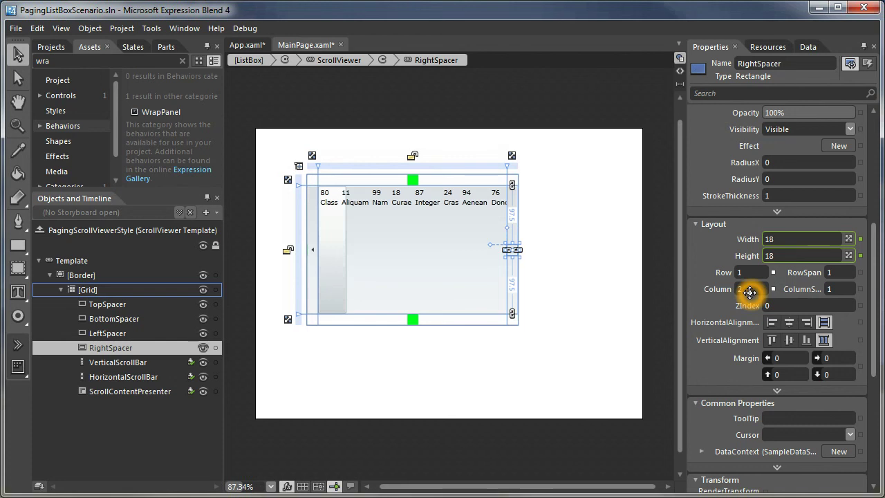
left_click(514, 399)
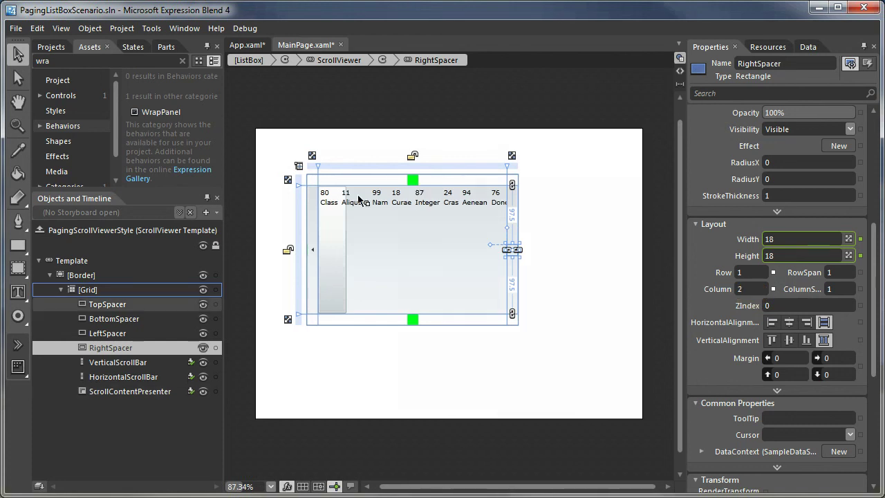
left_click(433, 179)
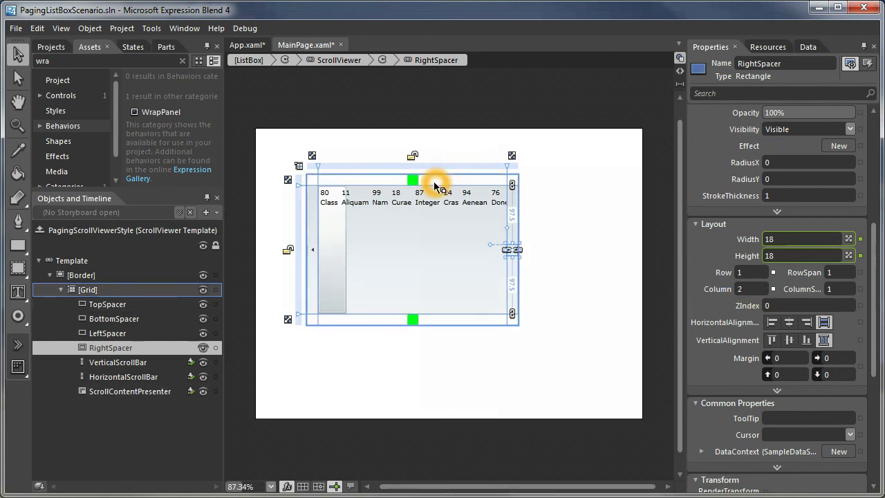
left_click(409, 204)
left_click(402, 181)
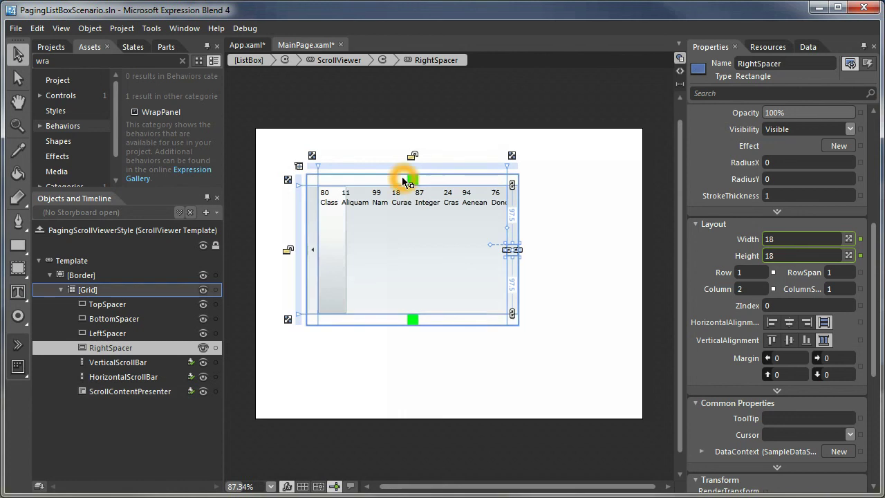
left_click_drag(870, 247, 874, 225)
Step: Template-bind TopSpacer and BottomSpacer visibility to ComputedVerticalScrollBarVisibility
left_click(97, 305)
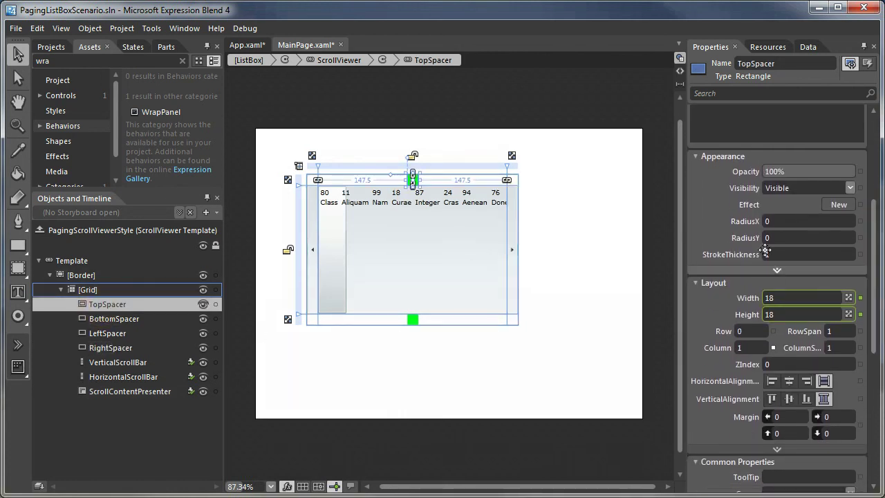
left_click(860, 188)
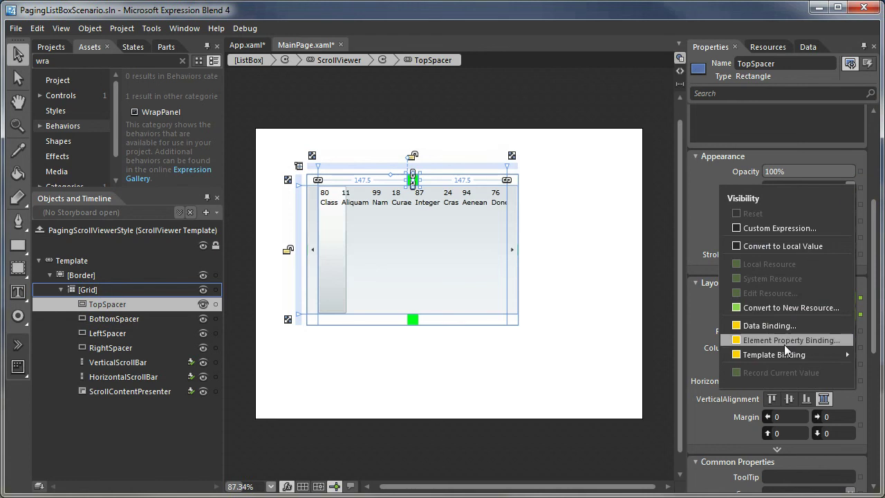
mouse_move(784, 356)
left_click(651, 374)
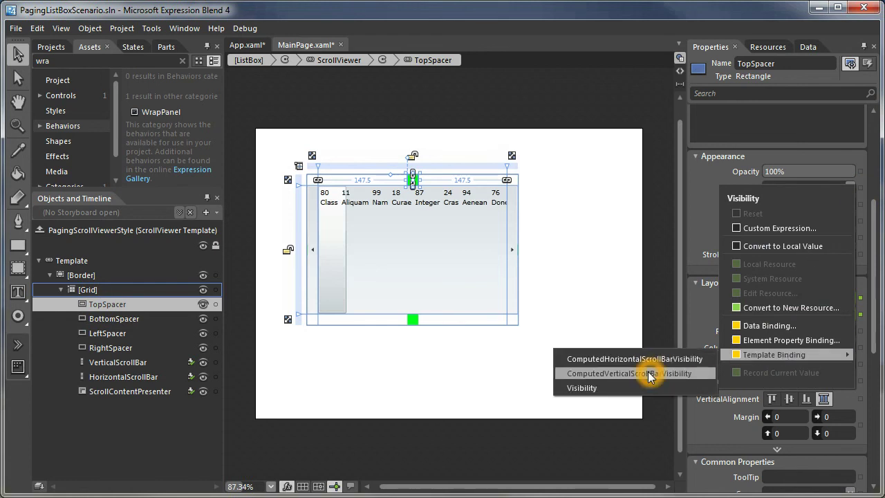
left_click(134, 322)
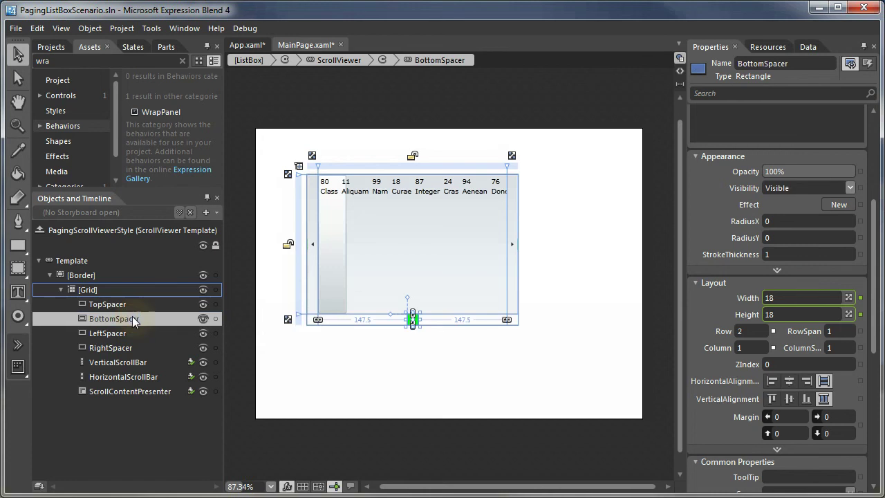
left_click(861, 189)
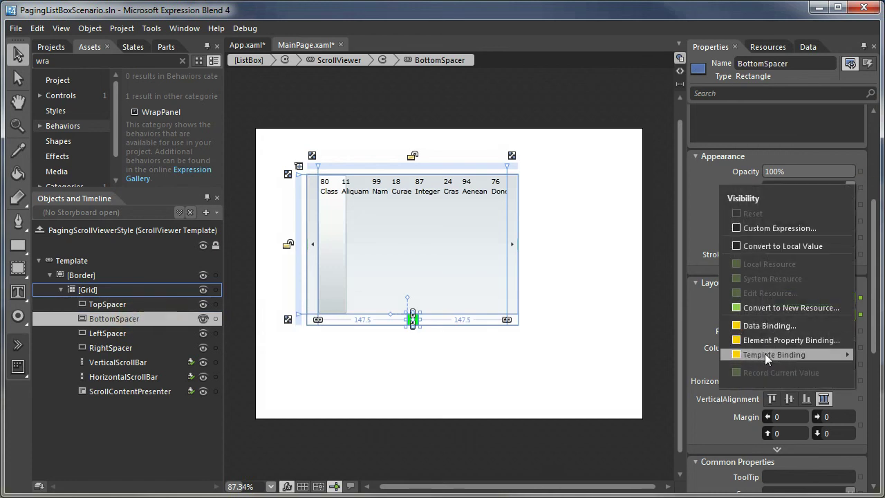
mouse_move(795, 355)
left_click(656, 379)
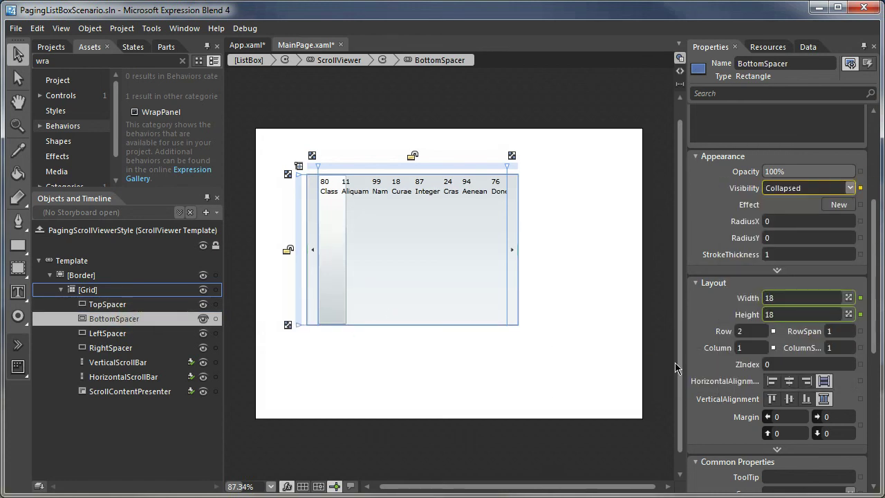
Step: Template-bind LeftSpacer and RightSpacer visibility to ComputedHorizontalScrollBarVisibility
left_click(125, 333)
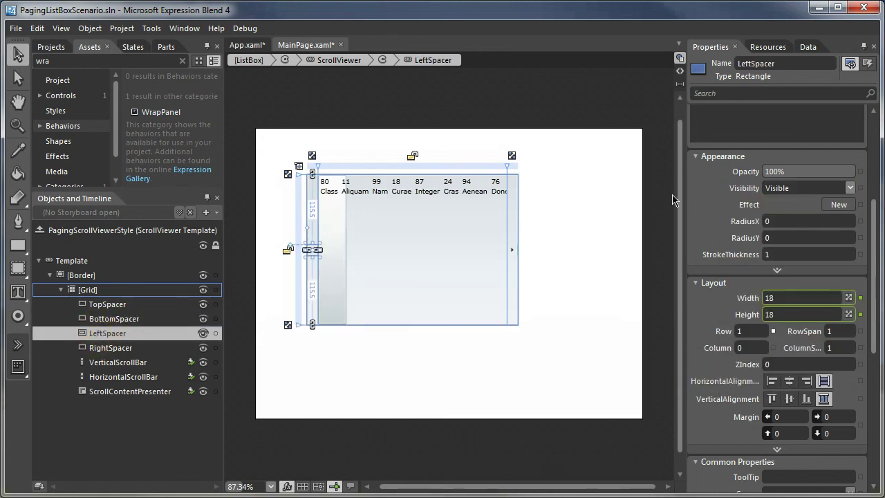
left_click(860, 188)
mouse_move(752, 358)
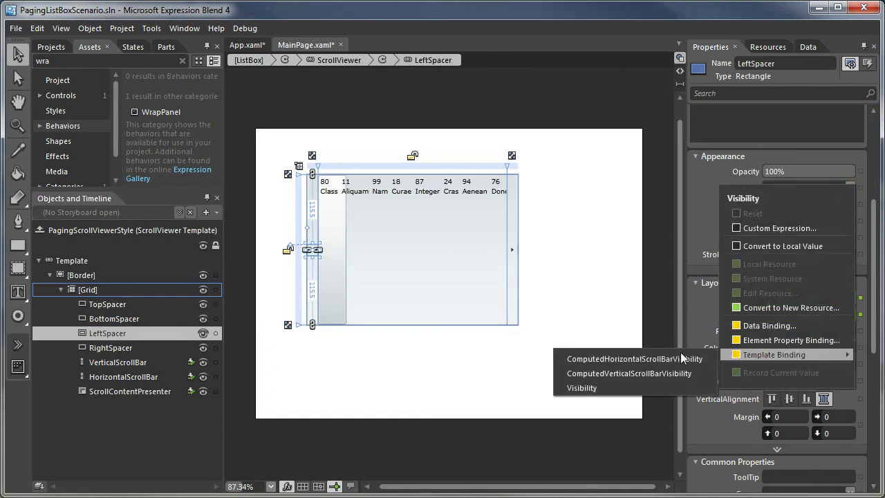
left_click(657, 359)
left_click(141, 348)
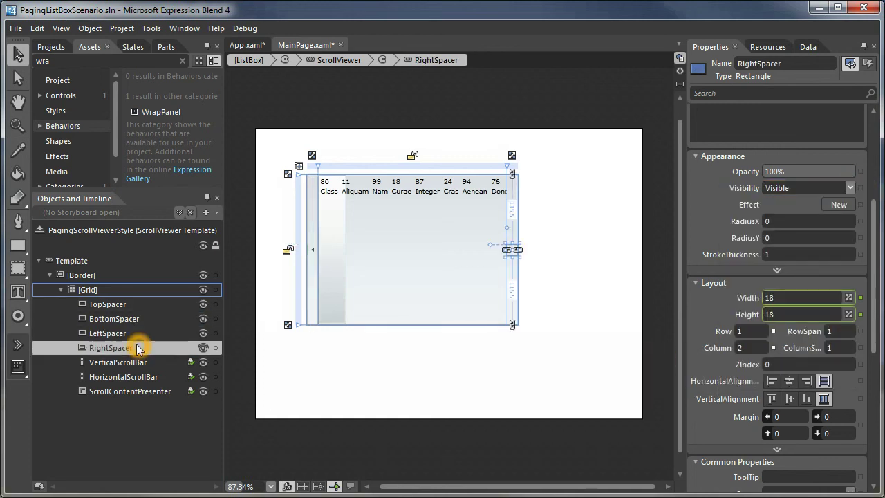
left_click(861, 188)
mouse_move(759, 355)
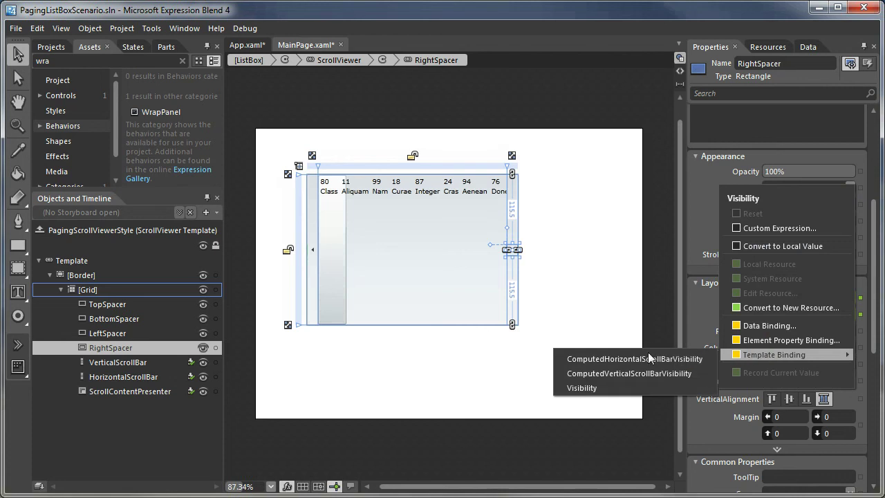
left_click(639, 359)
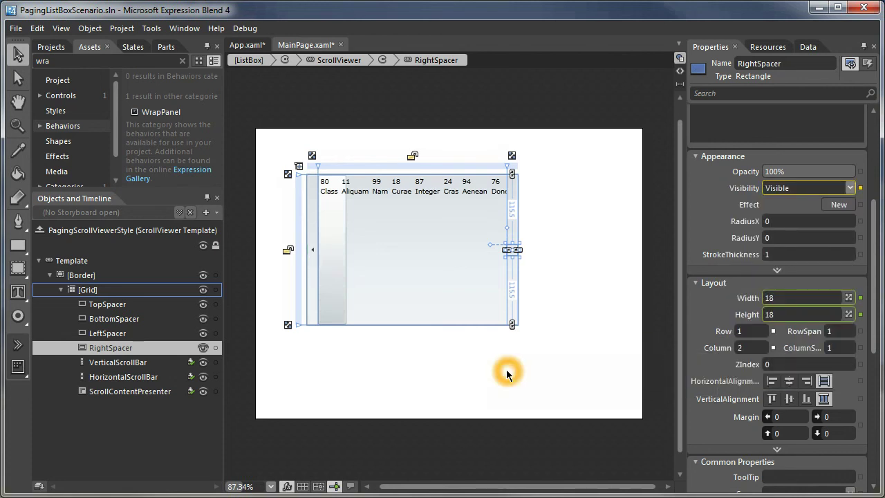
left_click(349, 199)
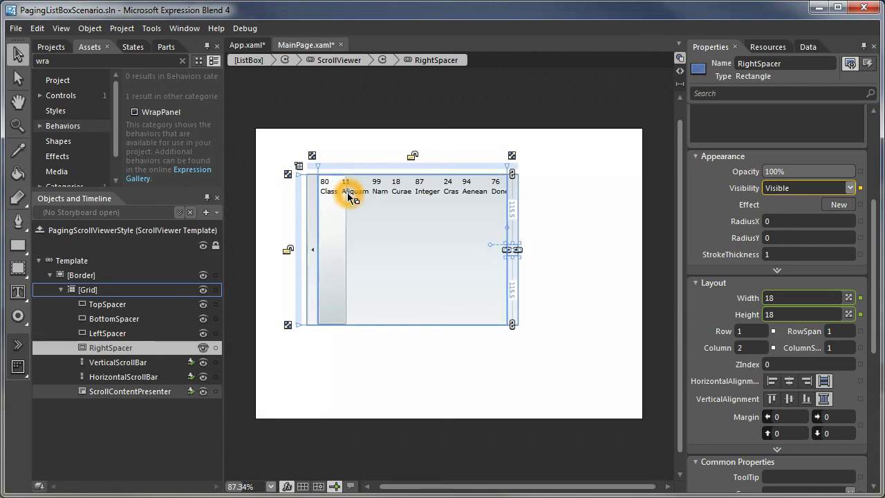
Step: Template-bind the content Border's Background to the ListBox Background, turning the list area white
left_click(400, 238)
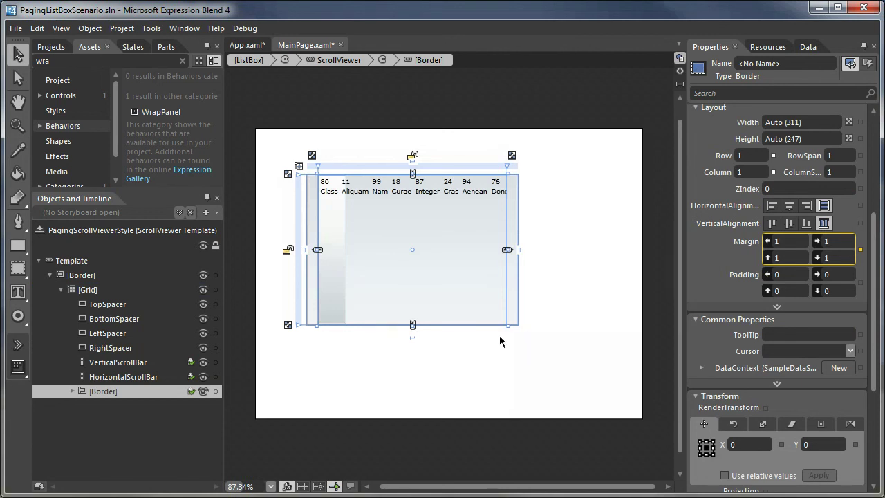
left_click_drag(875, 222, 874, 129)
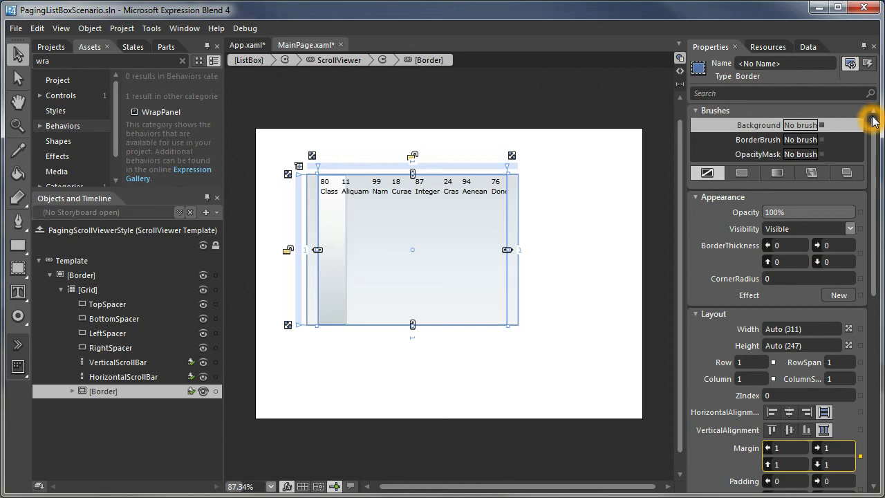
left_click(820, 125)
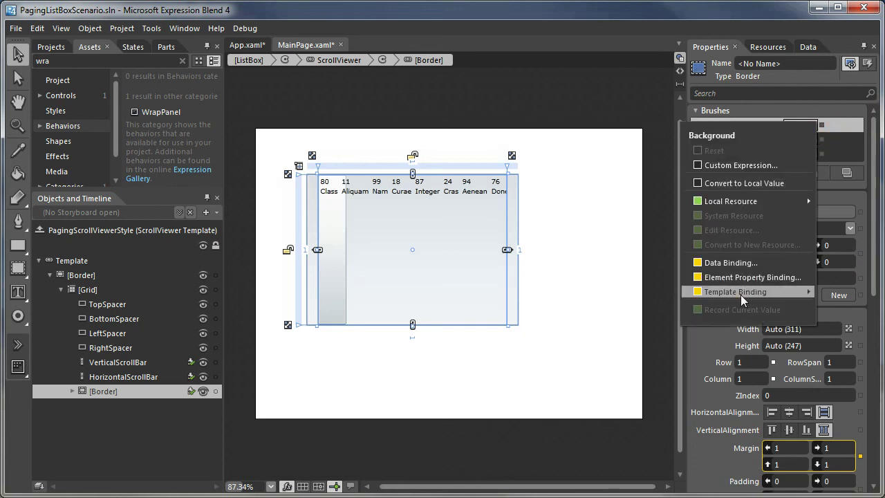
mouse_move(741, 294)
left_click(652, 299)
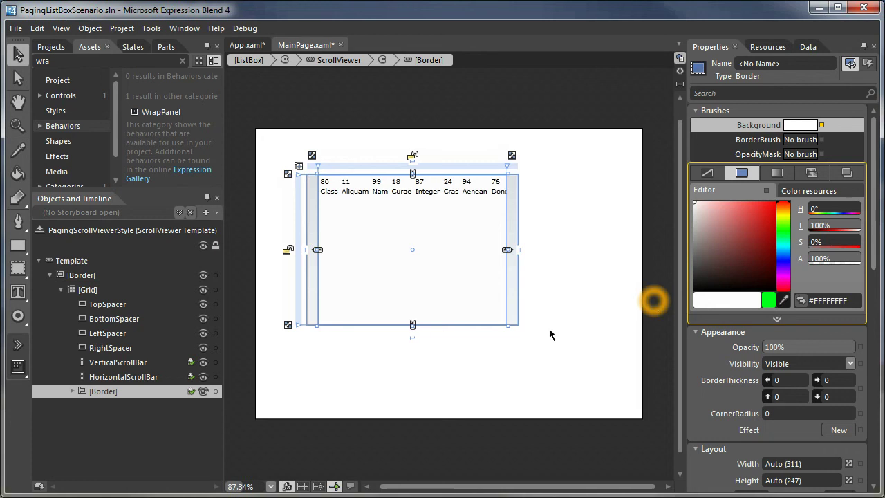
left_click(72, 392)
left_click(115, 407)
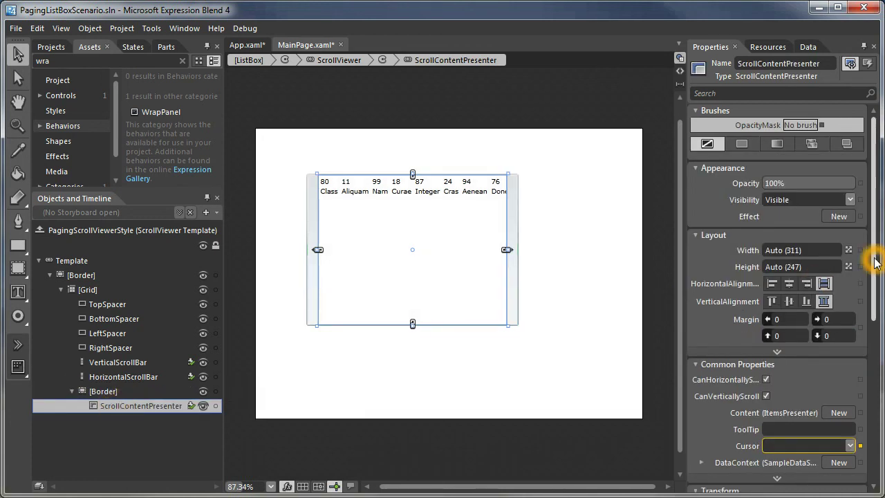
Step: Select the ScrollContentPresenter and template-bind its VerticalAlignment to VerticalContentAlignment
scroll(869, 256, "down", 1)
left_click(816, 306)
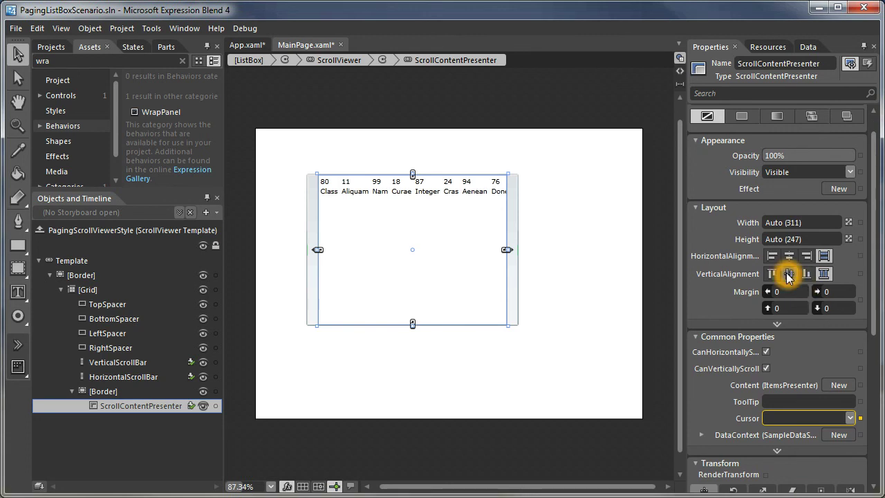
left_click(859, 274)
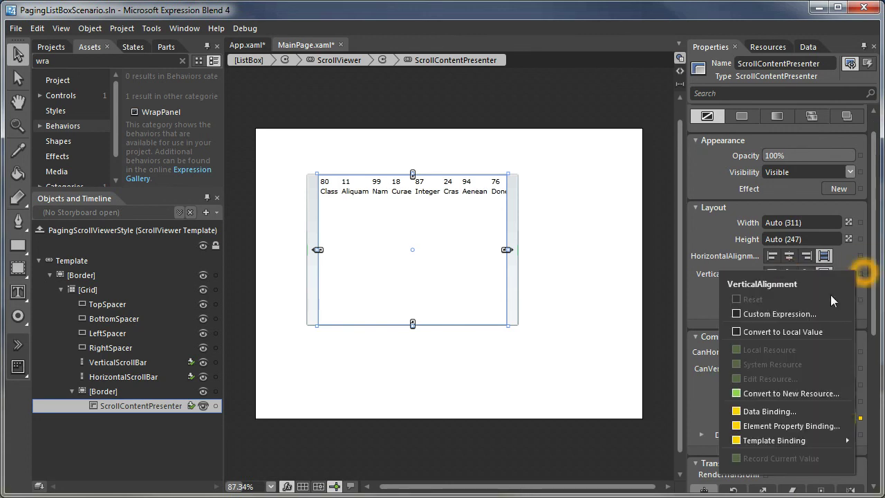
mouse_move(772, 446)
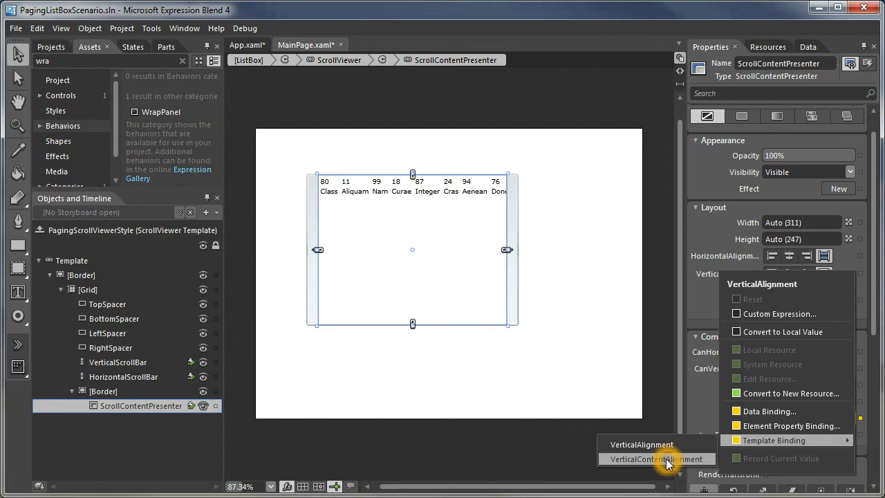
left_click(666, 462)
Step: Template-bind HorizontalAlignment to HorizontalContentAlignment and return to the ScrollViewer style
left_click(859, 257)
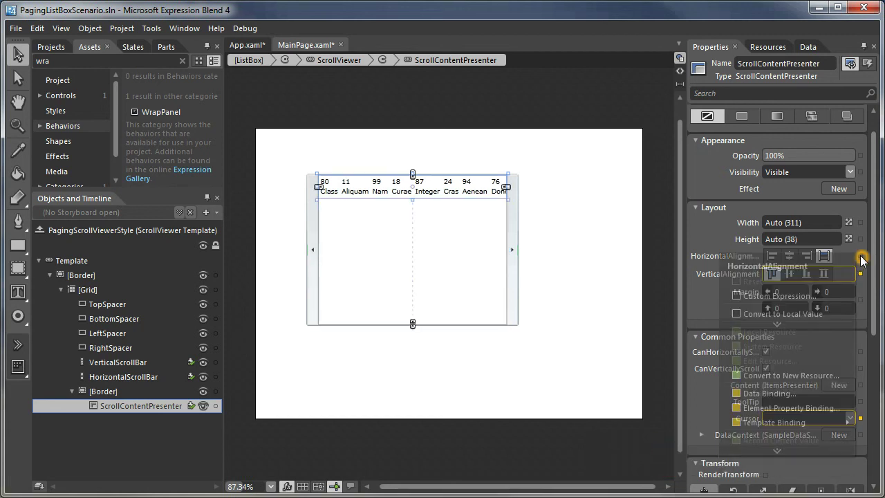
mouse_move(774, 423)
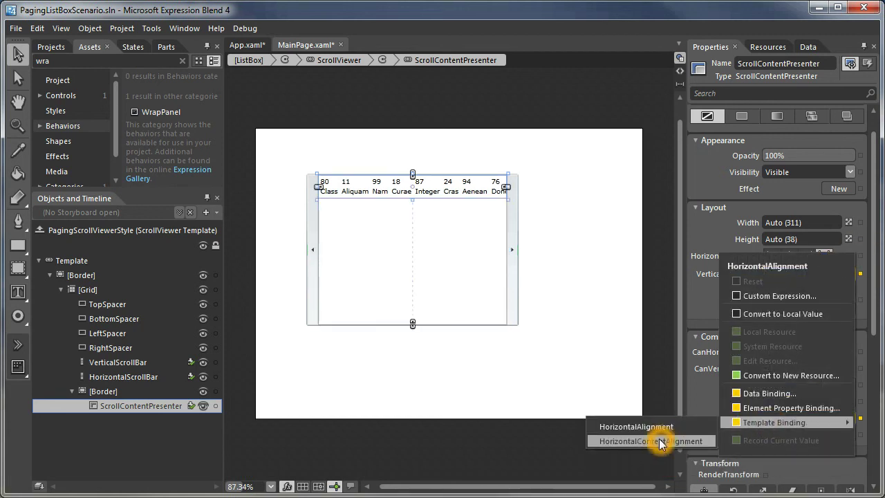
left_click(664, 440)
left_click(618, 219)
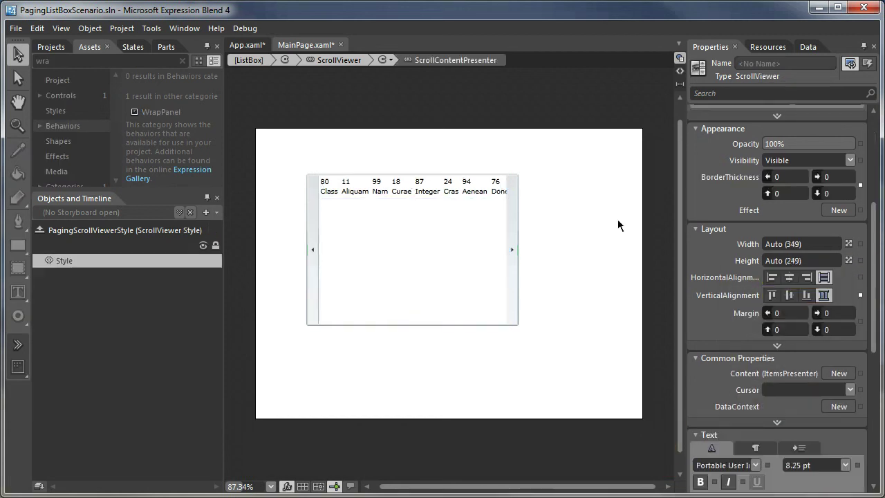
Step: Return to the ListBox, save and build the project, and reshape it into a wide, short strip
left_click(253, 61)
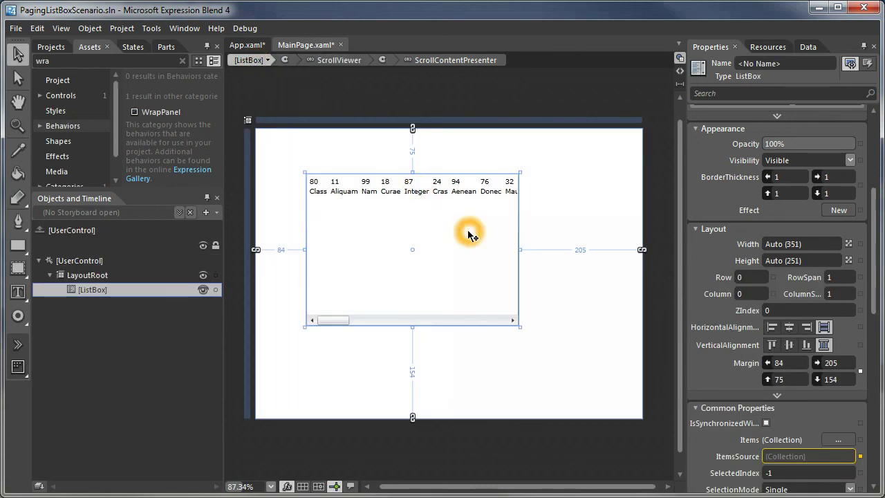
key("F5")
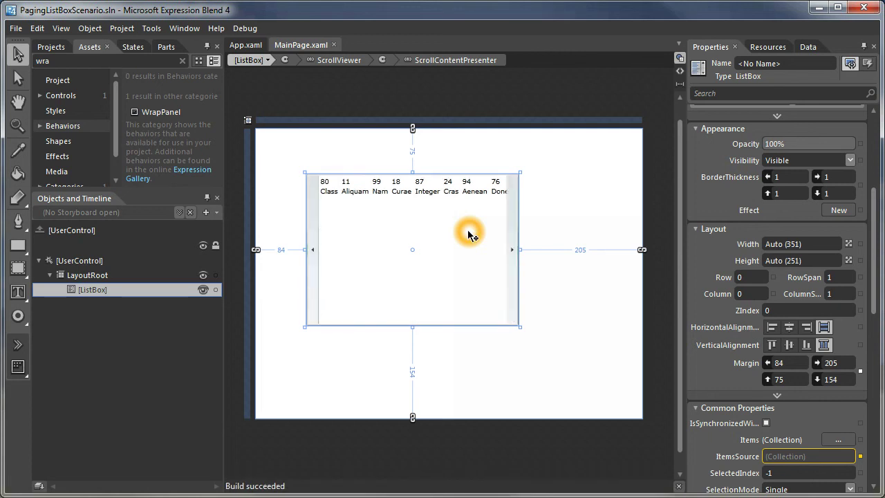
left_click_drag(523, 323, 576, 221)
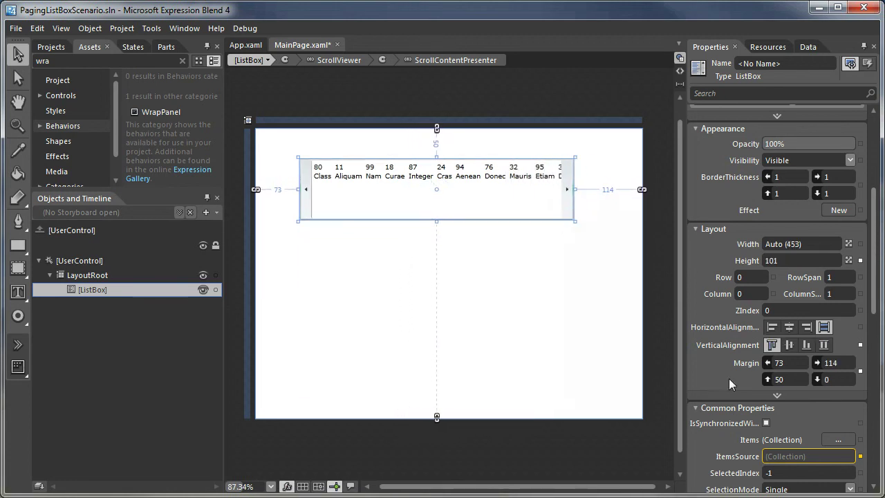
scroll(873, 258, "up", 1)
left_click_drag(873, 259, 877, 326)
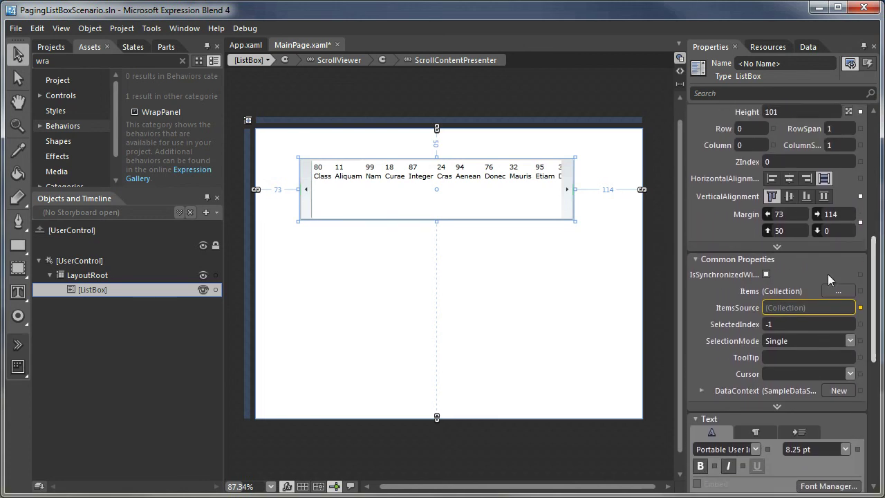
Step: Set HorizontalScrollBarVisibility to Disabled and resize the ListBox into a narrow, tall column
left_click(783, 249)
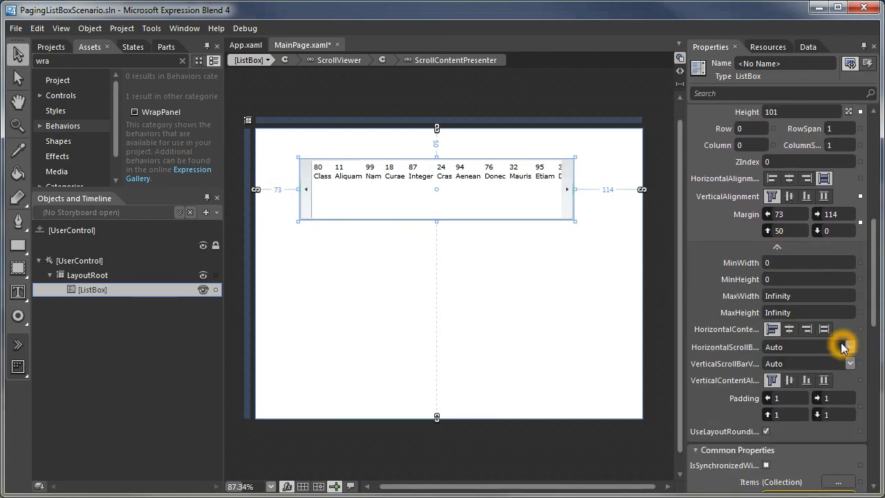
left_click(844, 347)
left_click(805, 359)
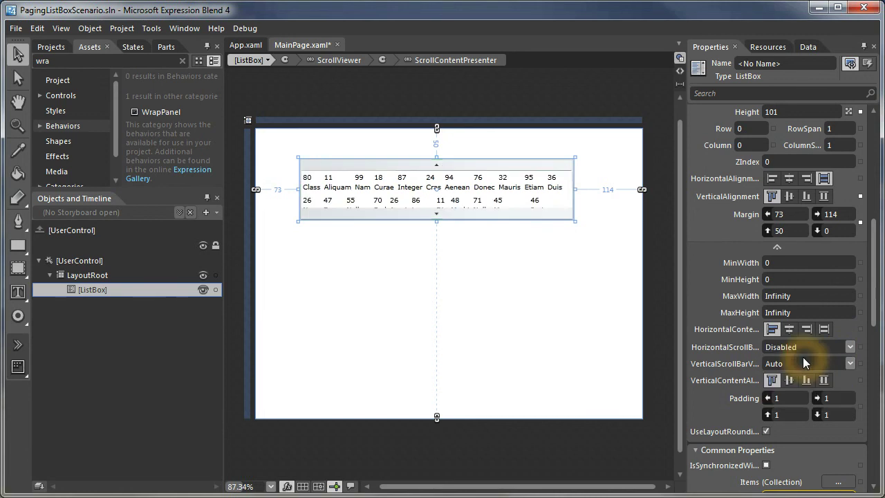
left_click_drag(574, 220, 345, 397)
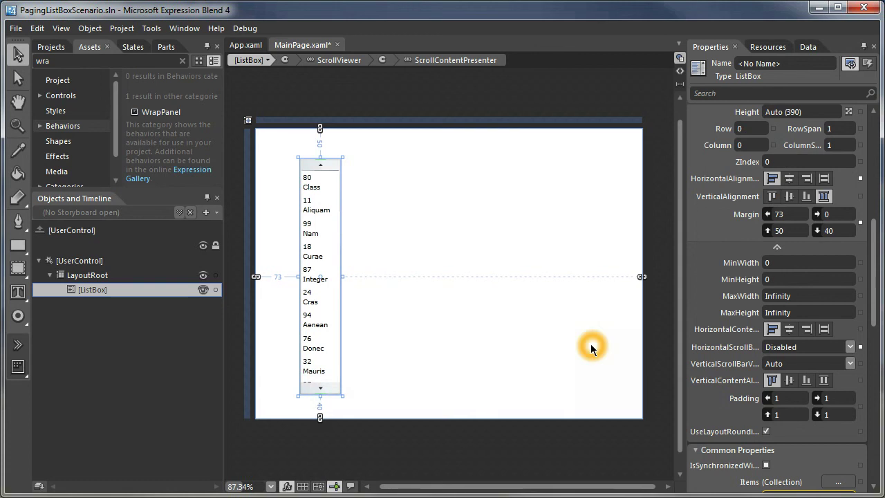